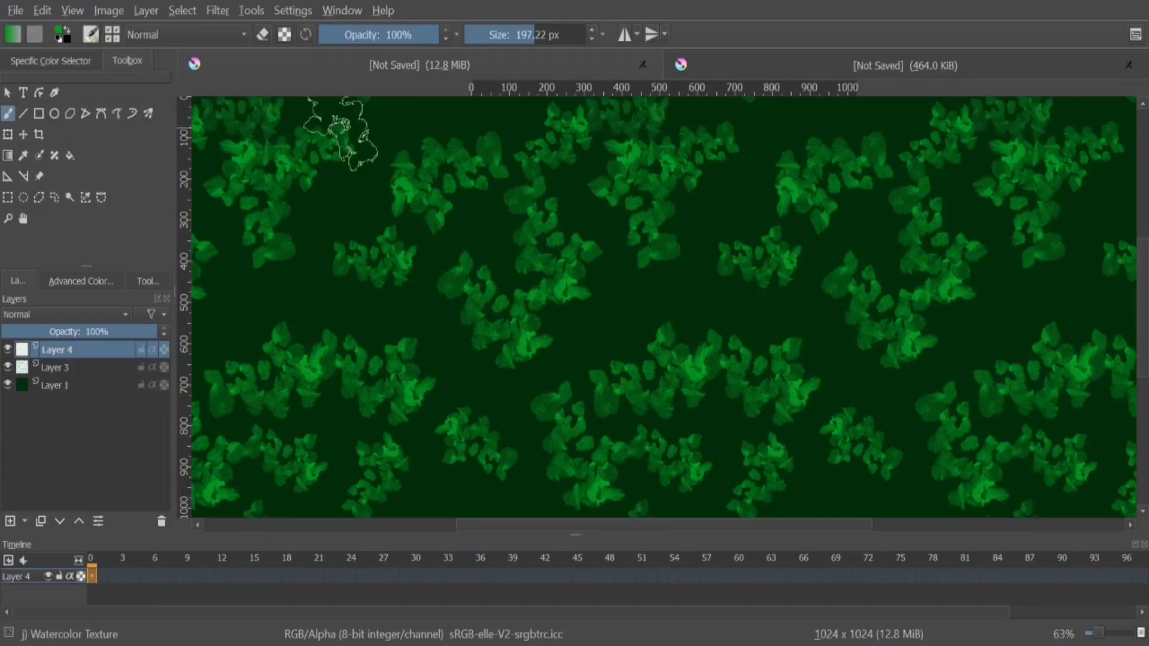
# Step: Paint translucent green leaf dabs about 197 px in size across the empty areas of Layer 4
pyautogui.moveTo(341, 134)
pyautogui.mouseDown()
pyautogui.moveTo(323, 215)
pyautogui.moveTo(214, 150)
pyautogui.moveTo(342, 324)
pyautogui.moveTo(348, 305)
pyautogui.moveTo(218, 348)
pyautogui.moveTo(339, 423)
pyautogui.moveTo(491, 494)
pyautogui.mouseUp()
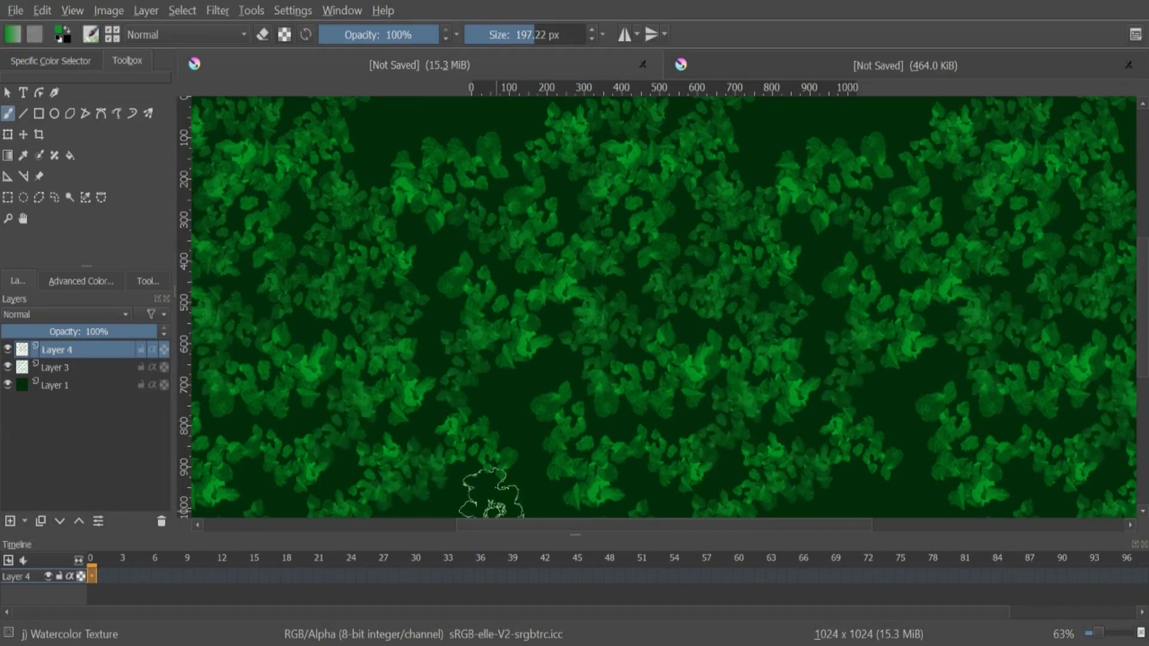
pyautogui.click(497, 406)
pyautogui.click(401, 129)
pyautogui.click(455, 266)
# Step: Fill the background on Layer 1 with a lighter shade of dark green
pyautogui.click(57, 385)
pyautogui.click(70, 155)
pyautogui.click(793, 257)
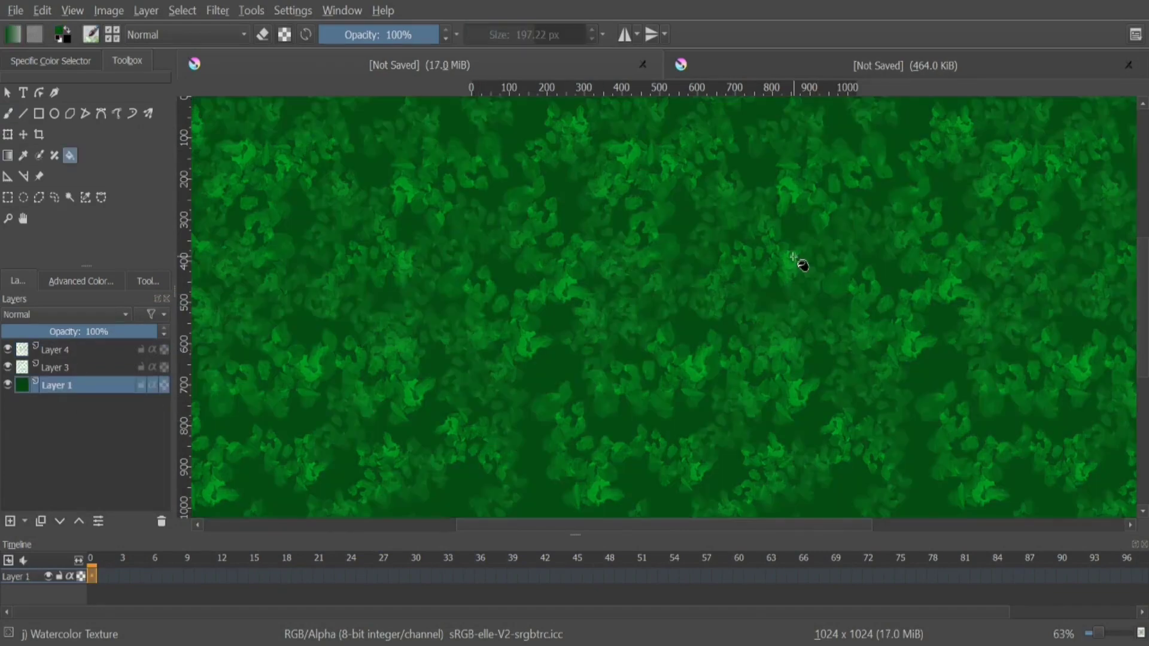
# Step: Paint pale green leaf highlights across the whole tile on a new layer above Layer 4
pyautogui.moveTo(511, 133)
pyautogui.mouseDown()
pyautogui.moveTo(382, 129)
pyautogui.moveTo(370, 289)
pyautogui.mouseUp()
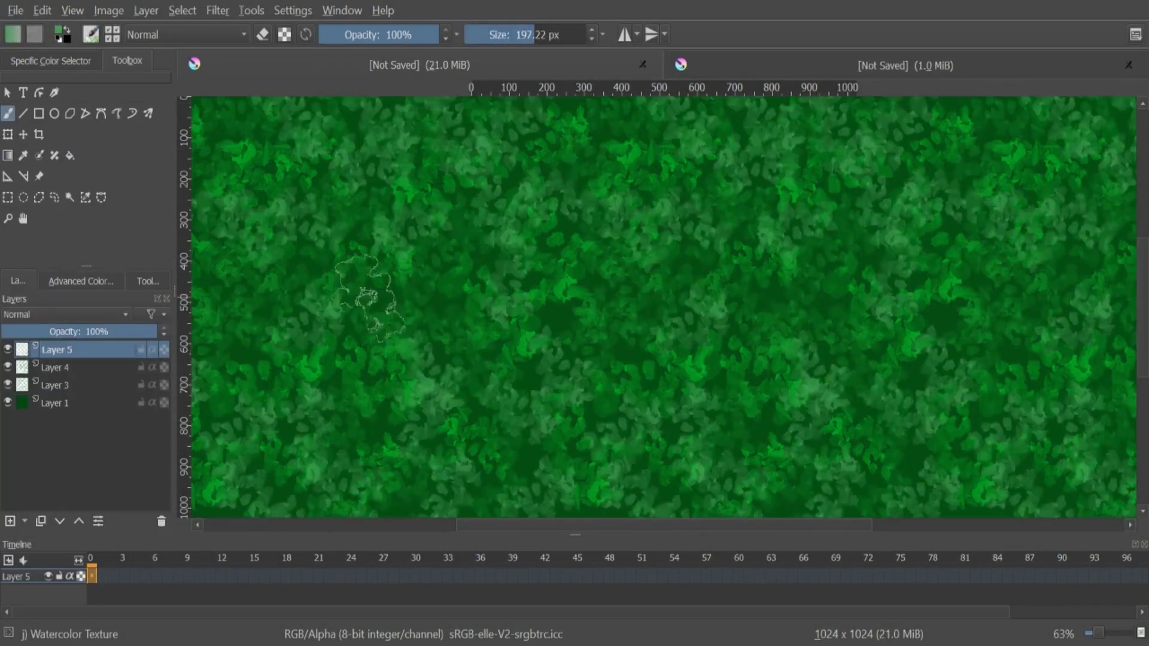
pyautogui.click(544, 37)
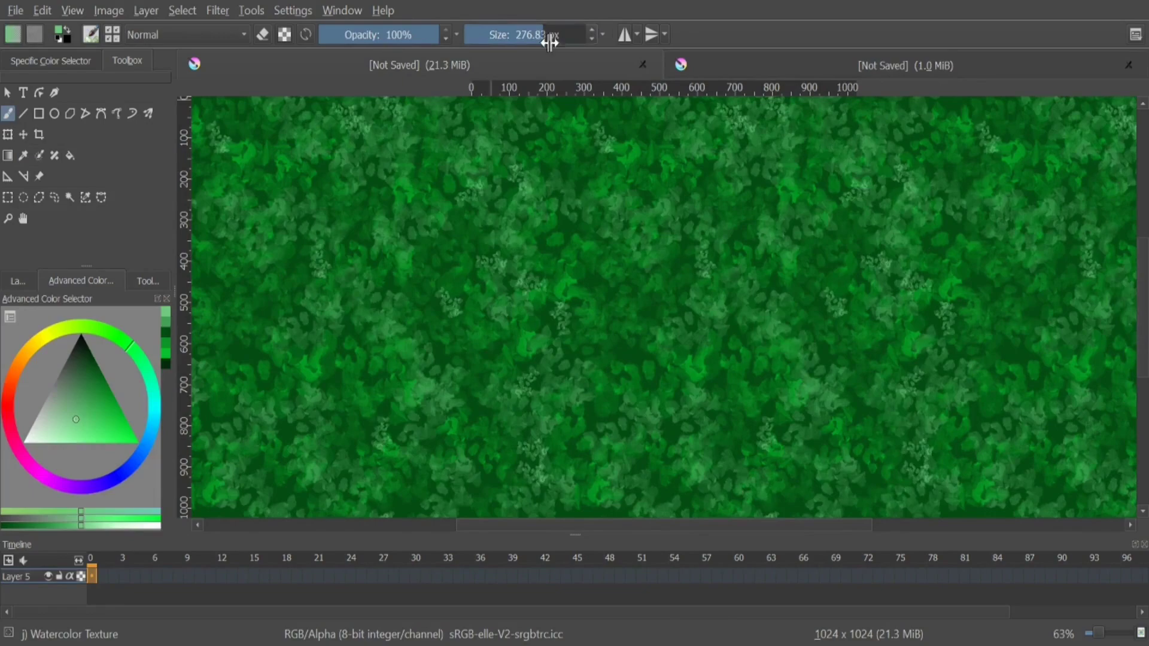
pyautogui.click(549, 43)
pyautogui.moveTo(580, 248); pyautogui.dragTo(630, 407)
pyautogui.click(18, 281)
pyautogui.moveTo(585, 192); pyautogui.dragTo(458, 413)
pyautogui.hotkey('ctrl', 'pagedown')
pyautogui.click(377, 422)
pyautogui.scroll(1, 803, 197)
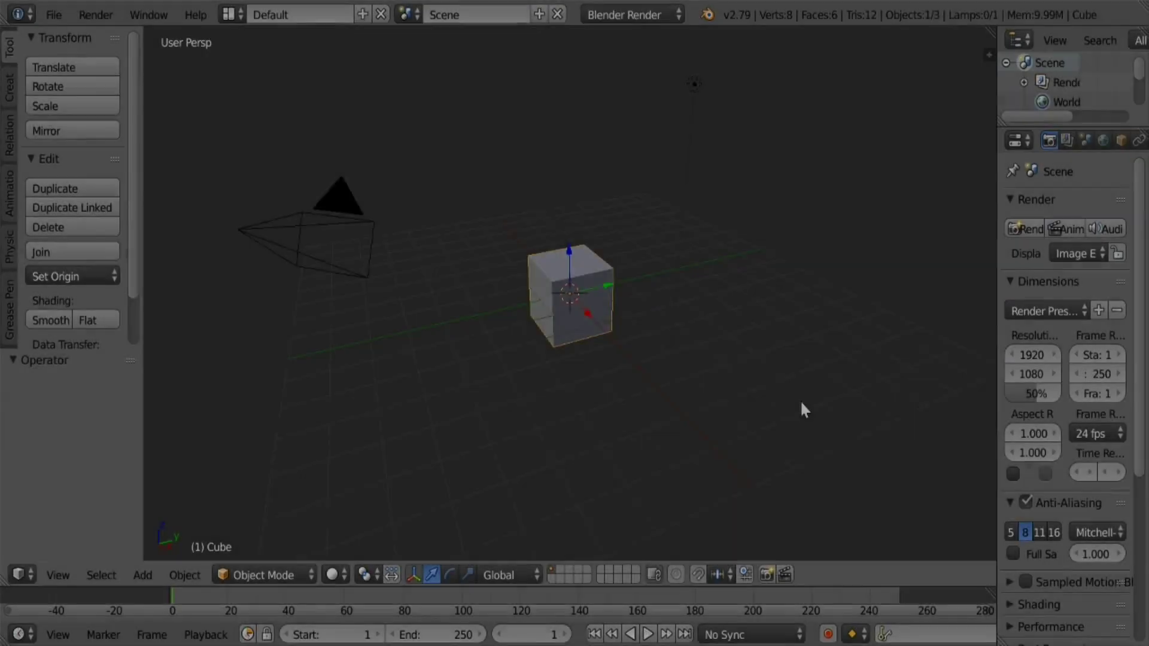
# Step: Replace the default scene objects with a plane scaled by about 3.931 and set the render engine to Cycles Render
pyautogui.press('Delete')
pyautogui.hotkey('shift', 'a')
pyautogui.click(707, 338)
pyautogui.press('s')
pyautogui.click(669, 384)
pyautogui.click(626, 14)
pyautogui.click(623, 73)
# Step: Split the 3D view into a second column holding an image editor above a node editor
pyautogui.moveTo(991, 32); pyautogui.dragTo(536, 89)
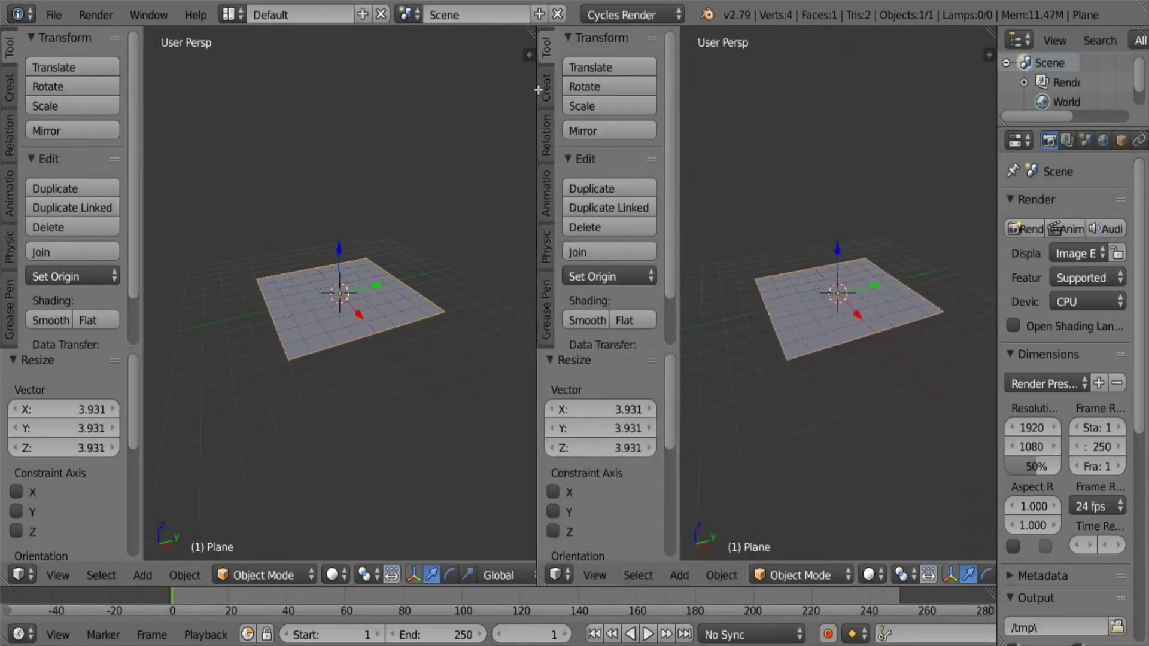
pyautogui.click(554, 575)
pyautogui.moveTo(991, 54); pyautogui.dragTo(991, 296)
pyautogui.click(558, 576)
pyautogui.click(602, 355)
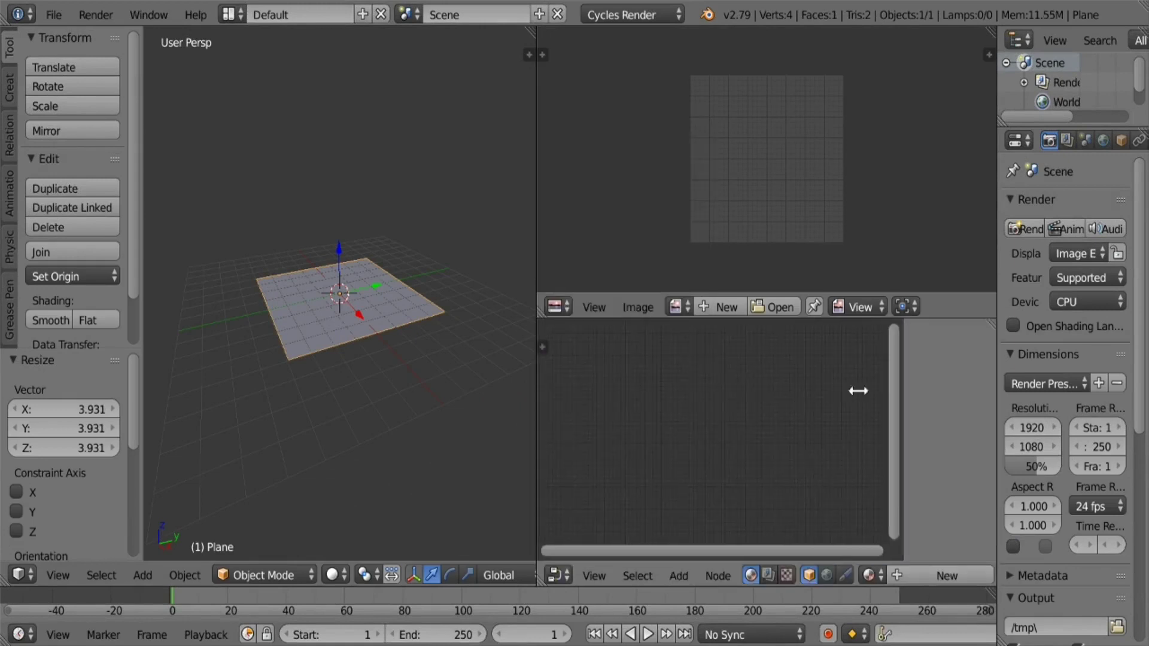
# Step: Unwrap the plane's UVs and open the texture image in the image editor
pyautogui.press('Tab')
pyautogui.press('u')
pyautogui.click(325, 319)
pyautogui.click(787, 308)
pyautogui.press('Return')
pyautogui.scroll(-4, 744, 221)
pyautogui.scroll(-4, 1101, 141)
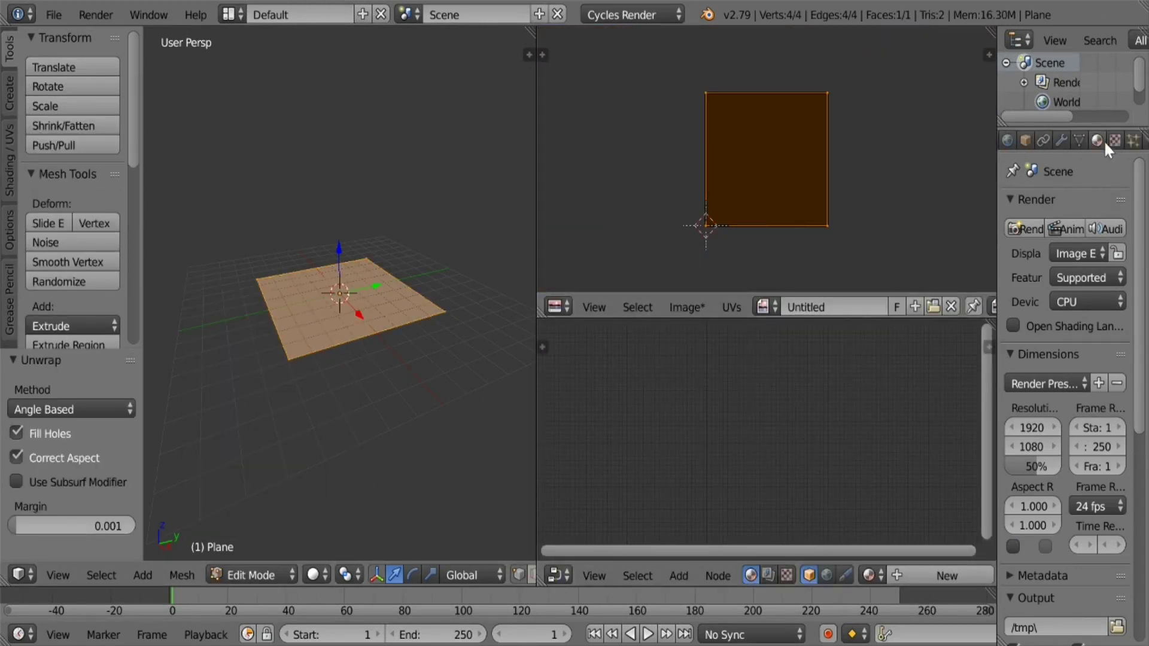
pyautogui.click(1097, 141)
pyautogui.click(1055, 293)
pyautogui.scroll(6, 654, 417)
pyautogui.click(678, 575)
pyautogui.moveTo(702, 474)
pyautogui.click(858, 330)
pyautogui.moveTo(650, 398); pyautogui.dragTo(710, 432)
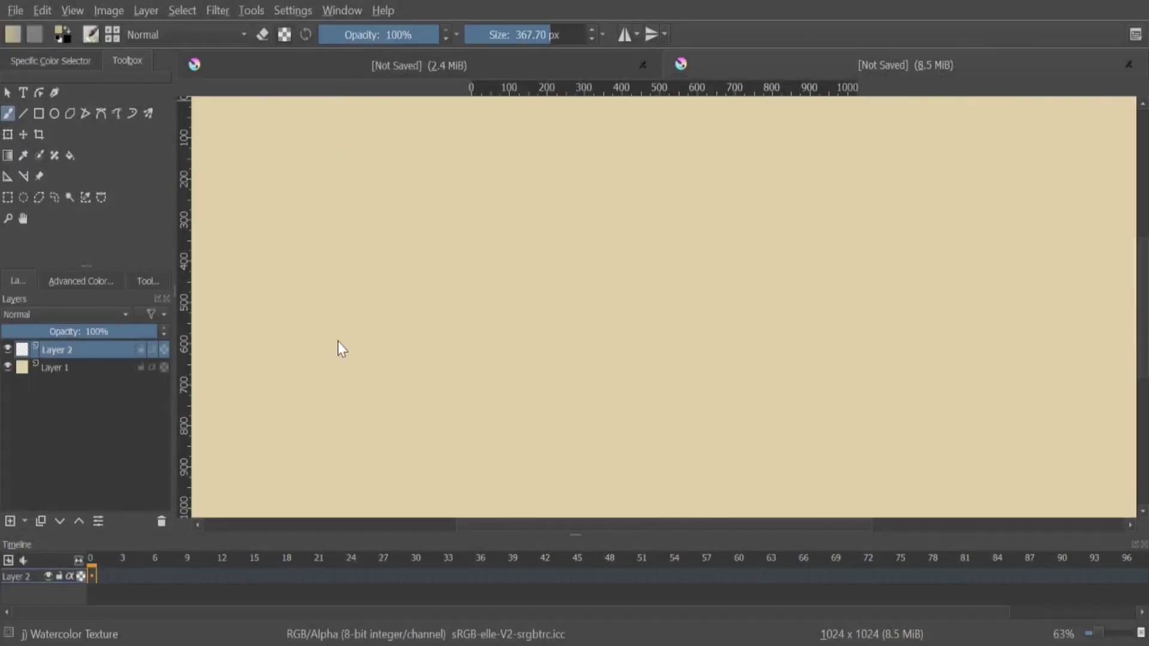
# Step: Paint soft tan blotches over the sand-colored base on Layer 2, reducing the brush size to about 252 px
pyautogui.click(487, 149)
pyautogui.click(581, 150)
pyautogui.click(377, 180)
pyautogui.press('[')
pyautogui.click(666, 300)
pyautogui.click(575, 341)
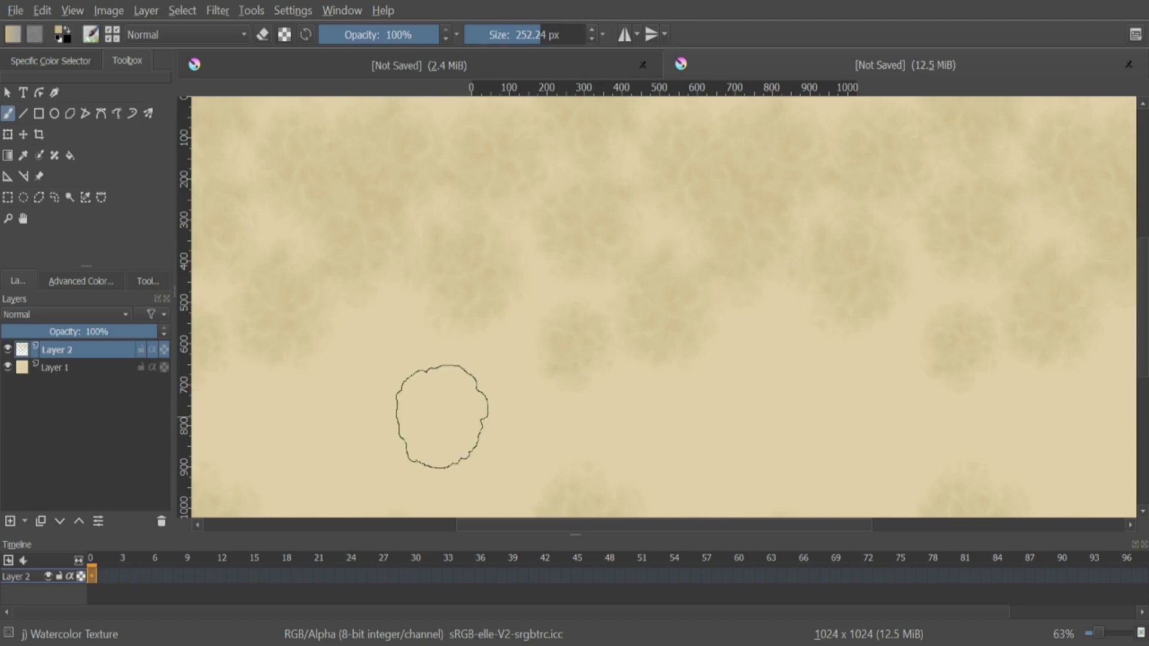
pyautogui.click(442, 419)
pyautogui.click(347, 479)
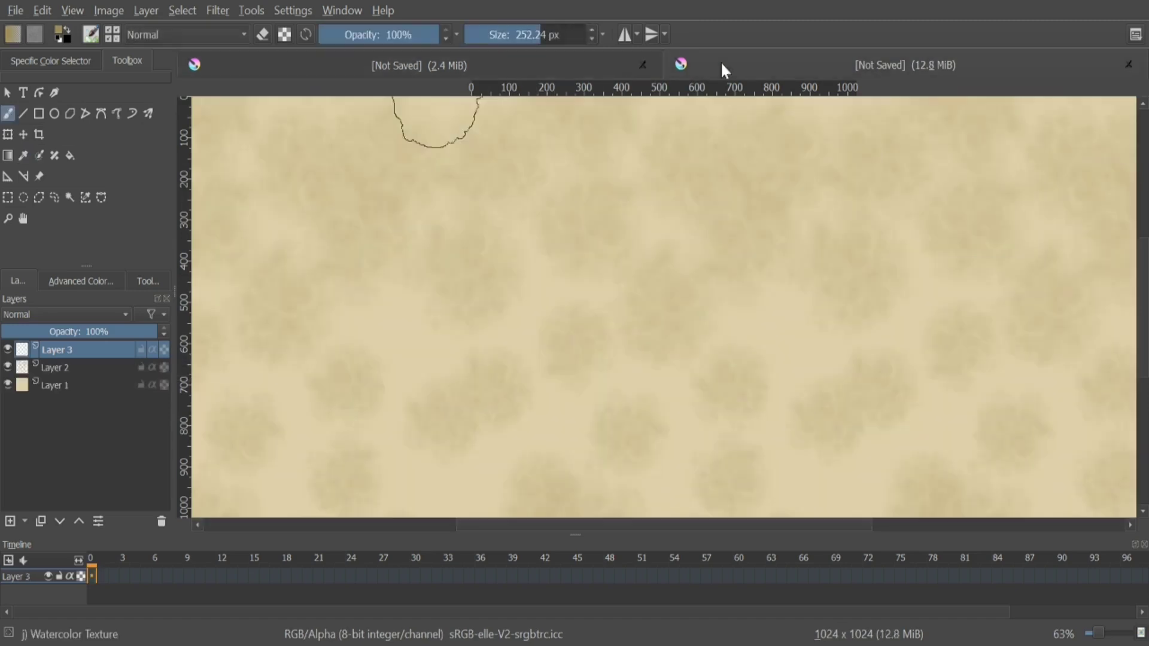
# Step: Stamp scattered darker brown watercolor blotches across the sand texture on a new Layer 3
pyautogui.click(478, 128)
pyautogui.click(407, 341)
pyautogui.click(392, 440)
pyautogui.click(273, 374)
pyautogui.click(532, 449)
pyautogui.click(936, 296)
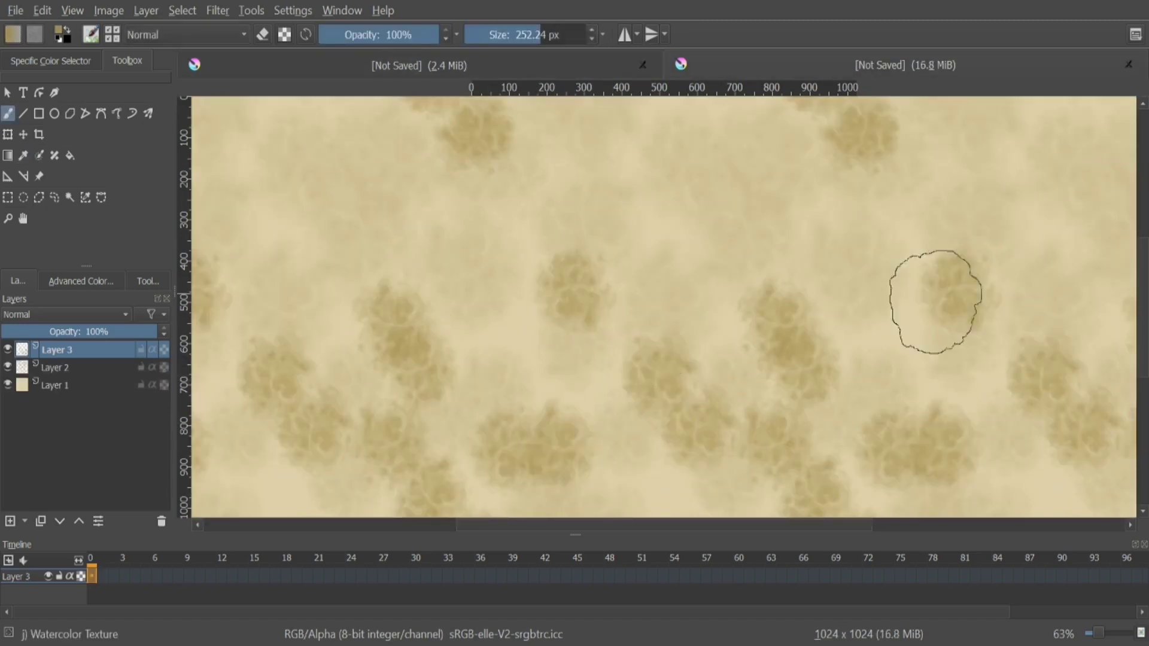
pyautogui.click(888, 324)
pyautogui.click(277, 221)
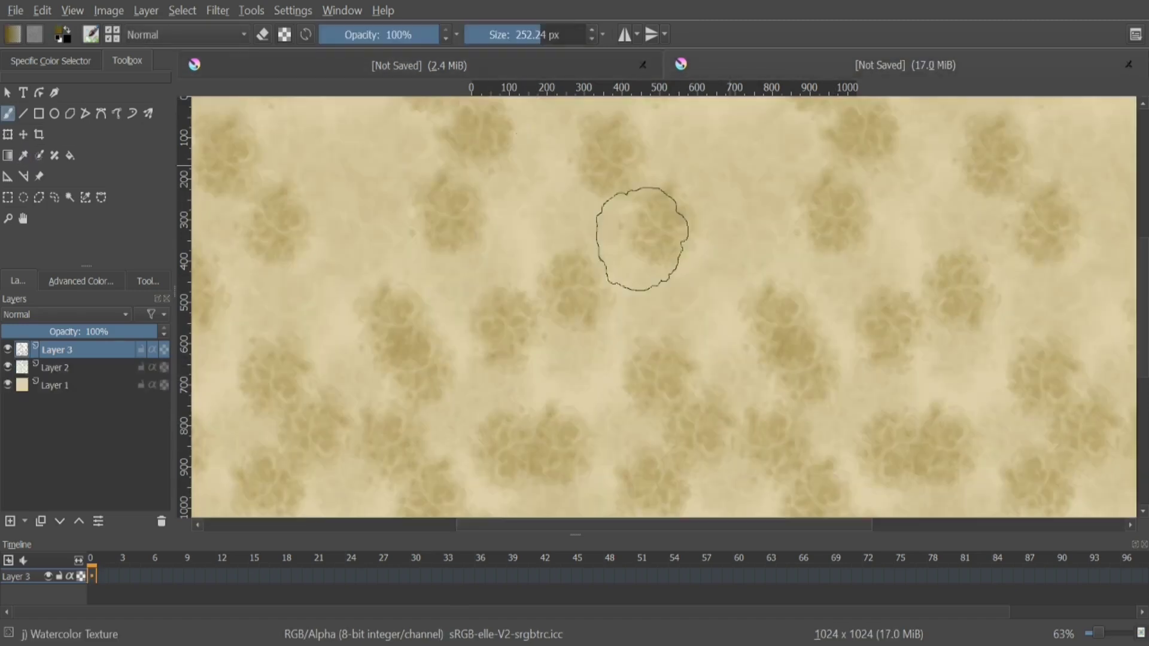
# Step: Add a few dark olive-brown blotches to the sand texture on a new Layer 4
pyautogui.click(604, 483)
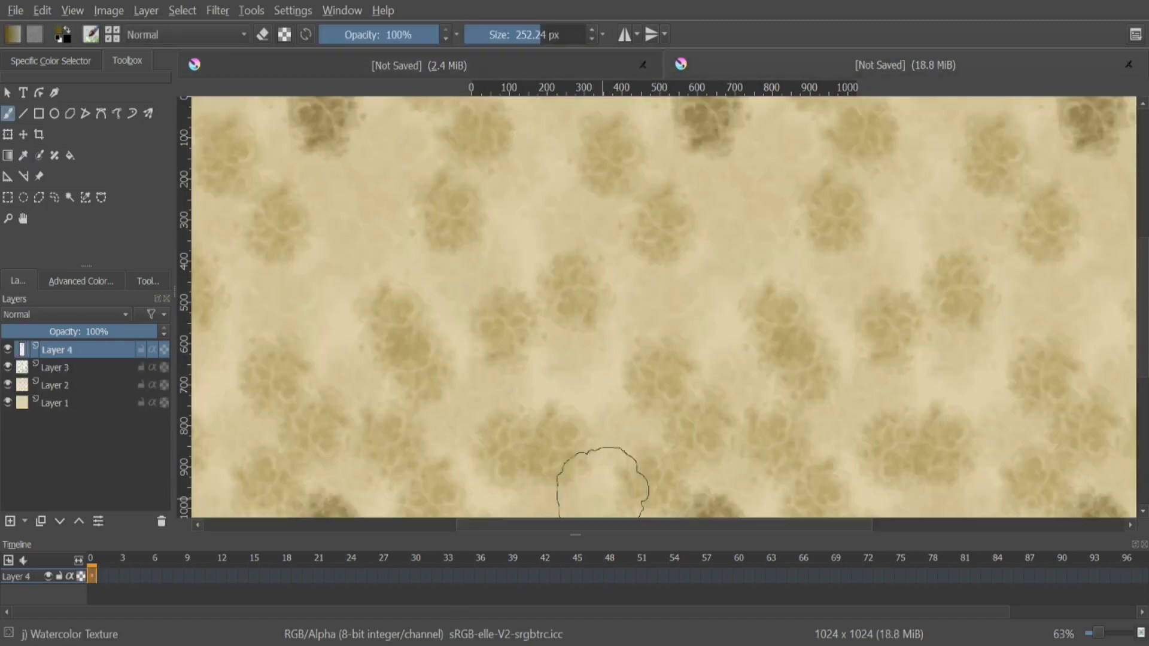
pyautogui.click(588, 369)
pyautogui.click(547, 218)
pyautogui.click(316, 254)
pyautogui.click(321, 333)
pyautogui.press('w')
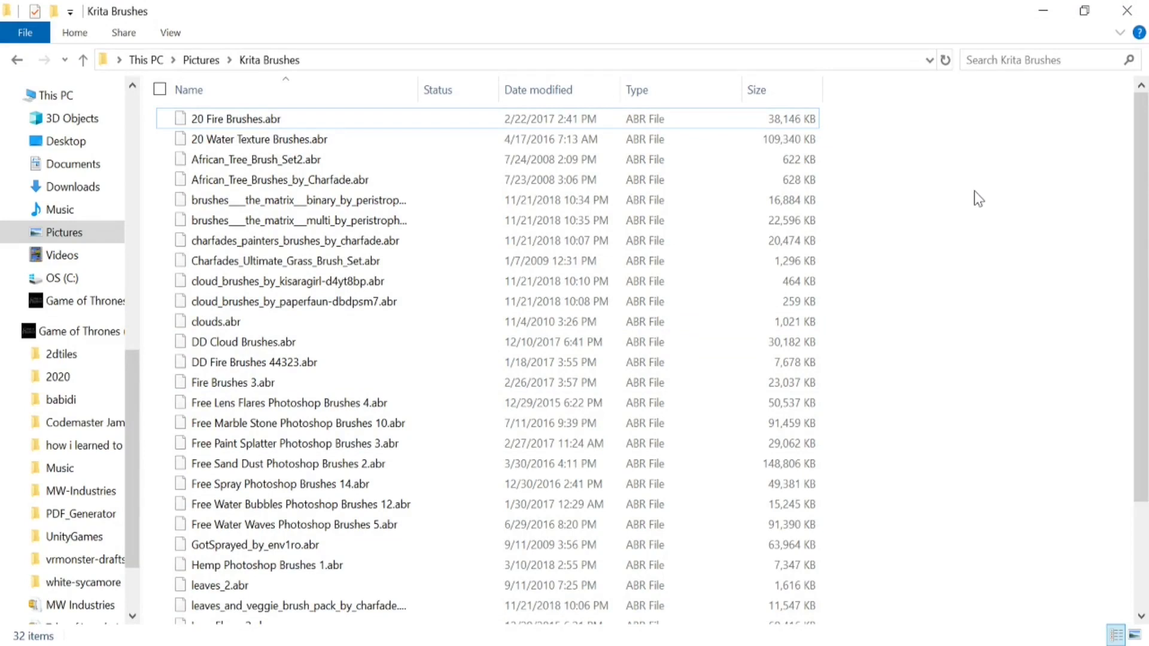
# Step: Look through the downloaded .abr brush files in the Krita Brushes folder
pyautogui.scroll(-1, 975, 192)
pyautogui.scroll(-1, 977, 197)
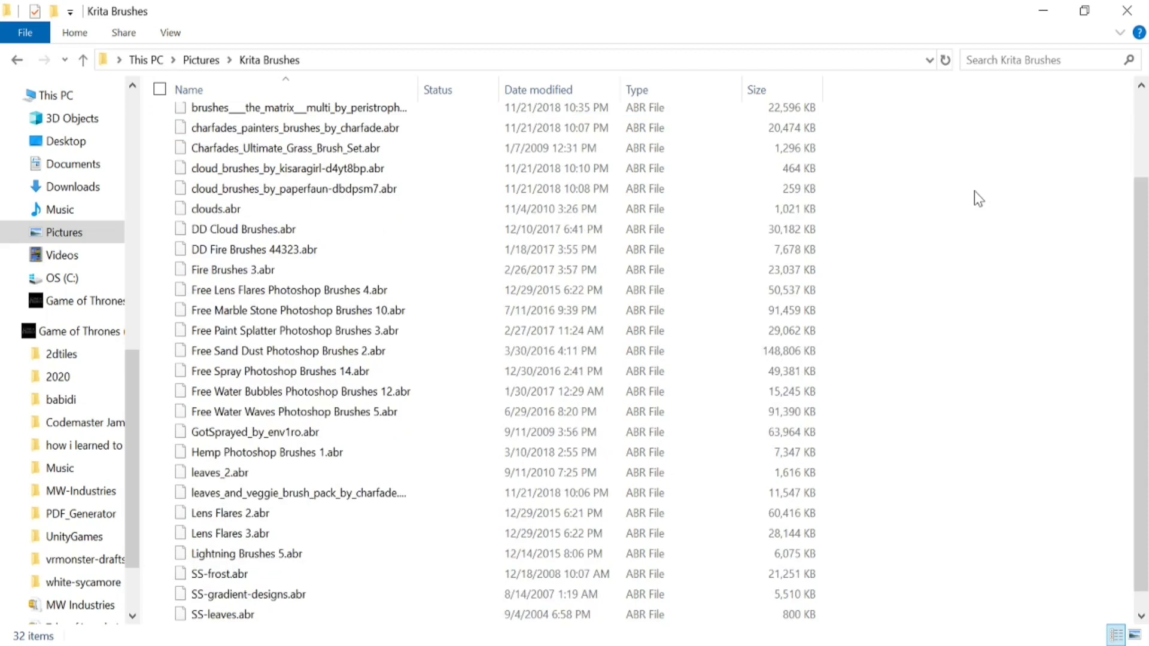
pyautogui.scroll(-1, 974, 191)
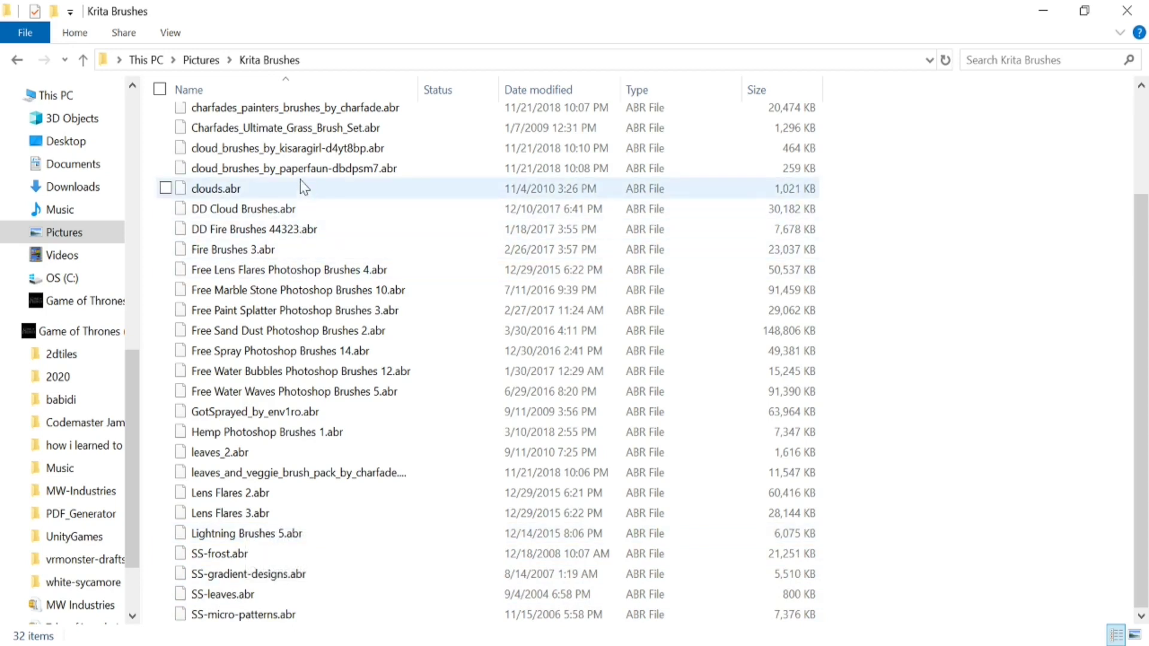
pyautogui.scroll(1, 312, 128)
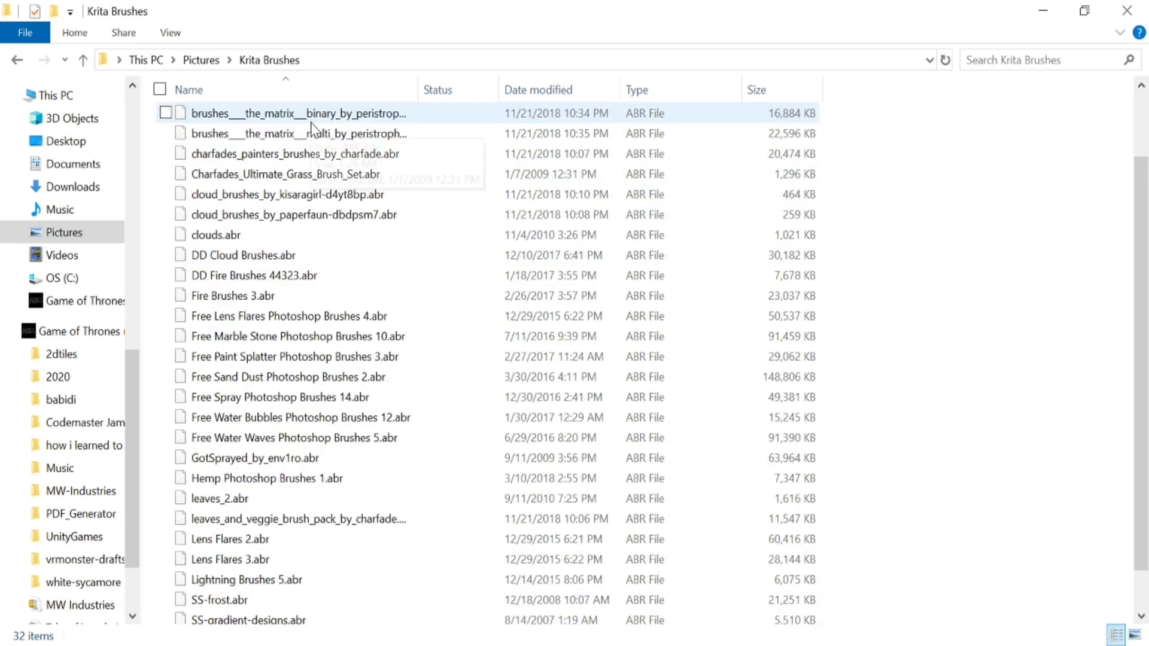
pyautogui.scroll(2, 312, 128)
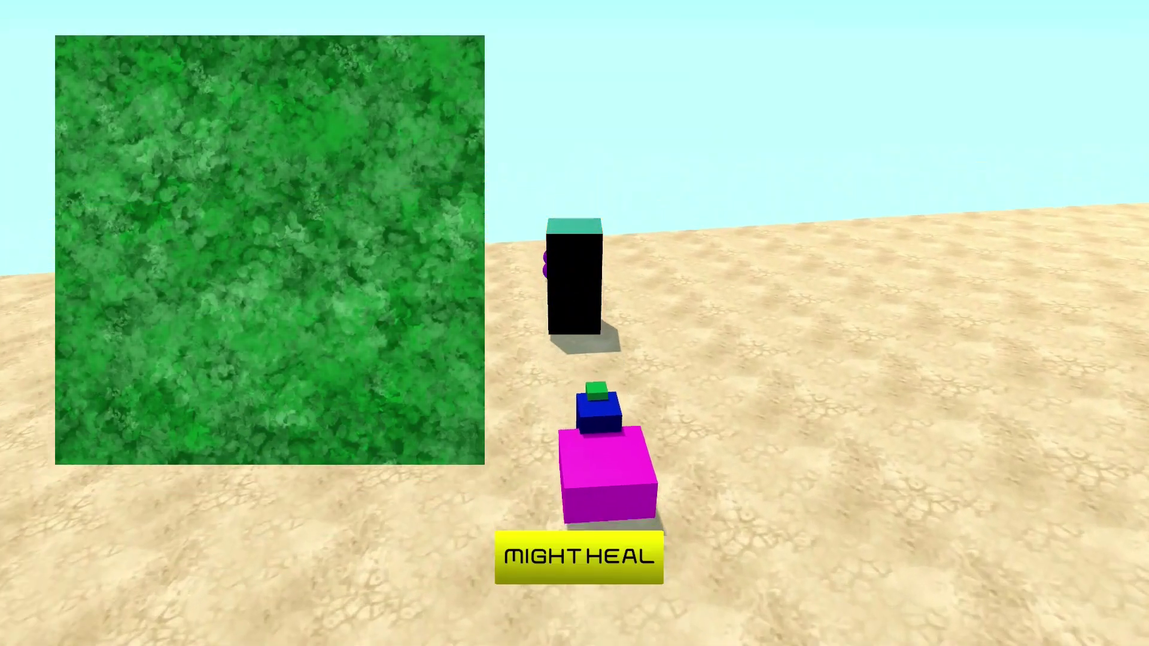
pyautogui.press('w')
pyautogui.press('e')
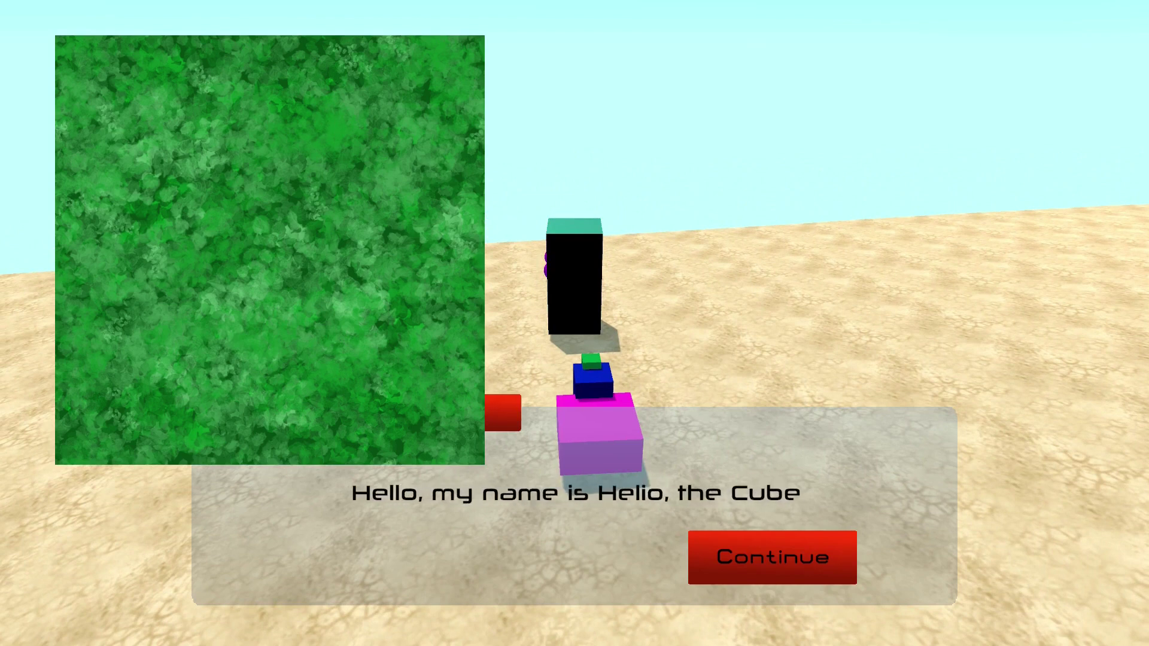
pyautogui.press('space')
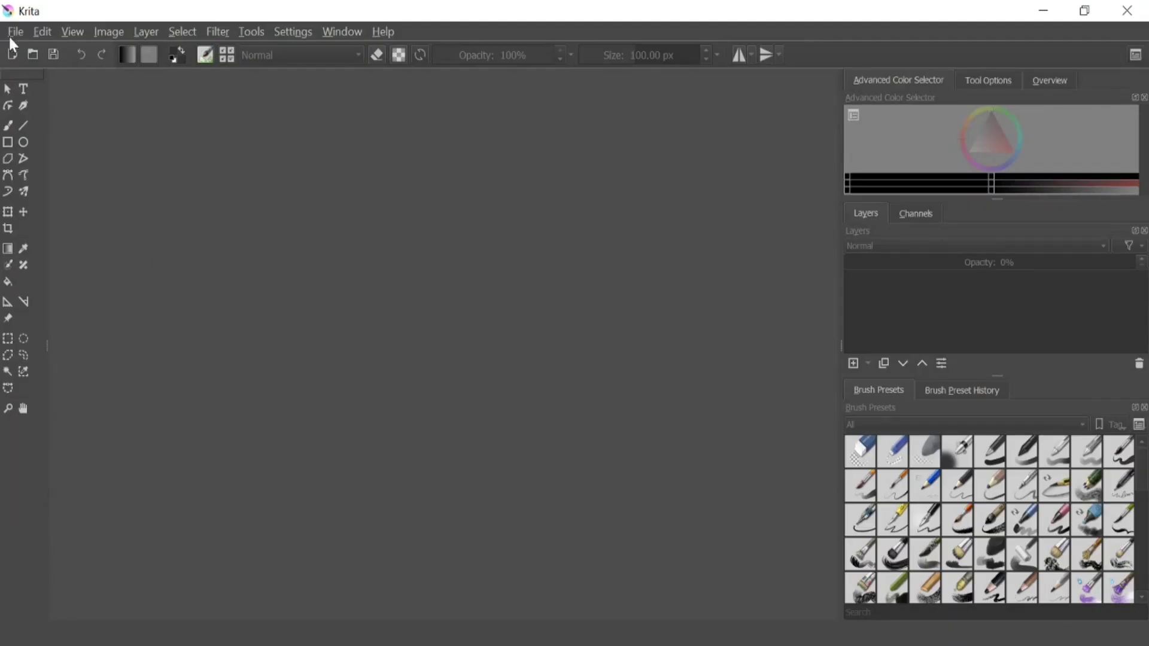
# Step: Create a new 1024 x 1024 pixel document in Krita and choose a pale cream foreground color
pyautogui.click(12, 54)
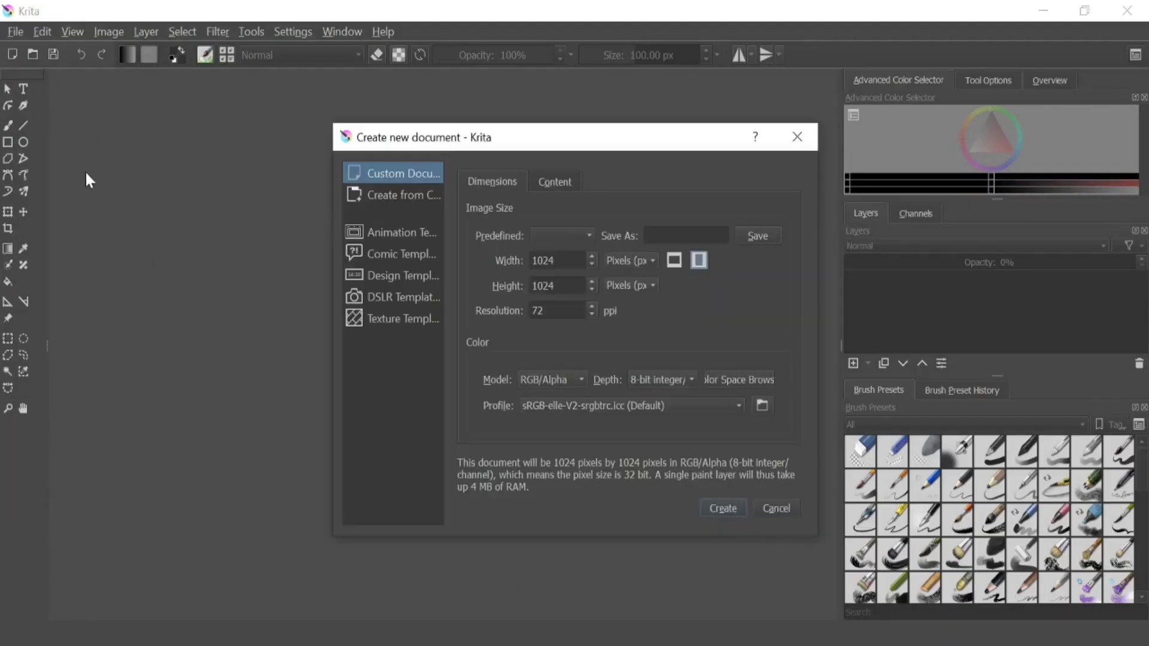
pyautogui.click(719, 500)
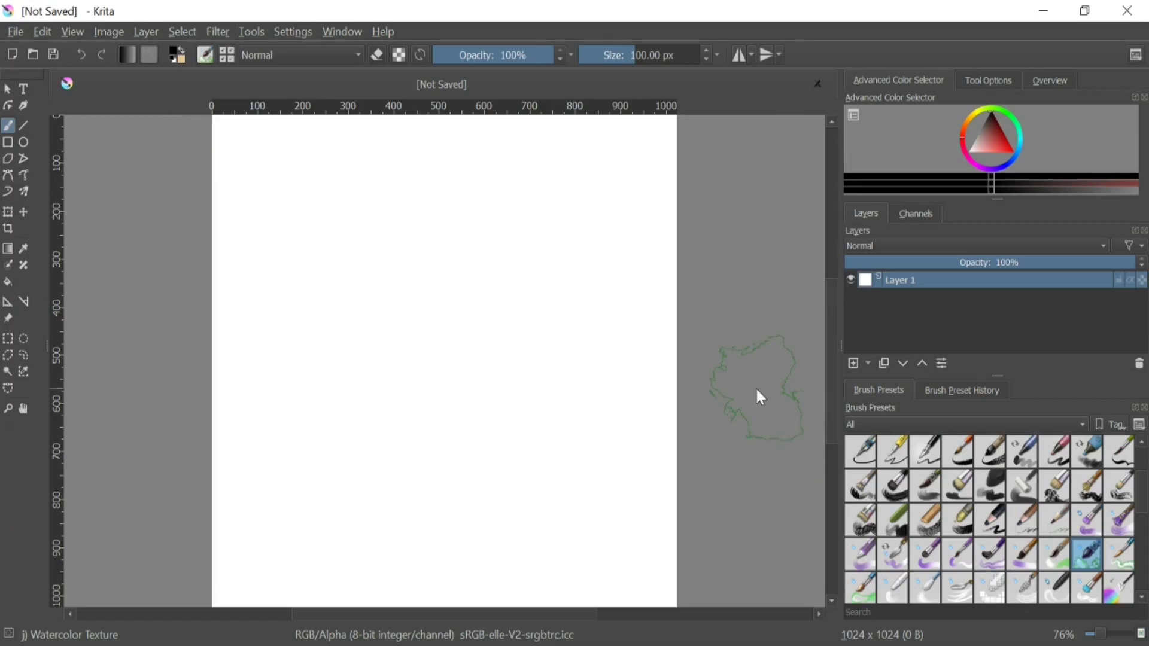
pyautogui.click(176, 53)
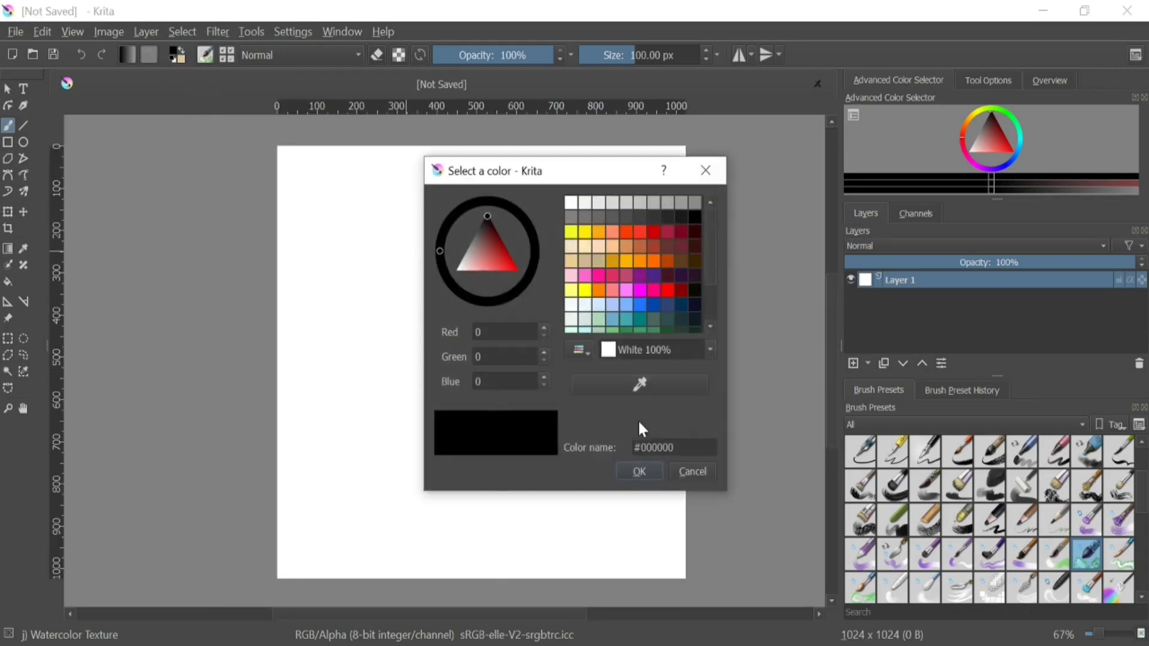
pyautogui.press('Return')
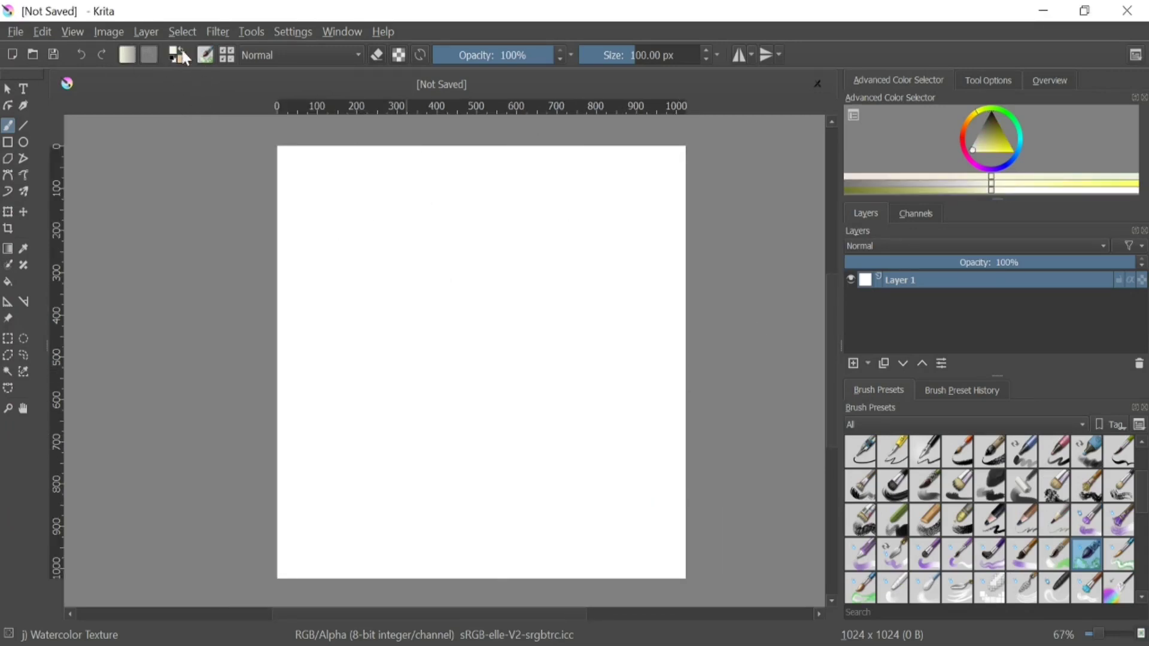
pyautogui.click(185, 56)
pyautogui.click(641, 467)
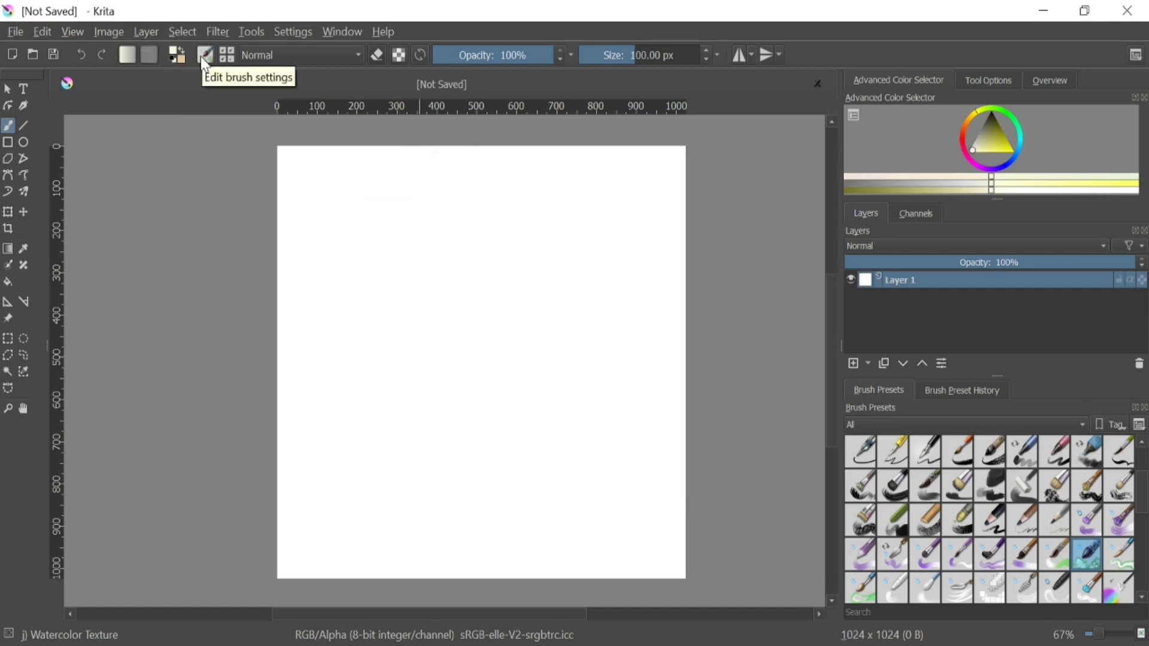
# Step: Turn on wrap-around mode and fill Layer 1 with the pale cream color
pyautogui.press('w')
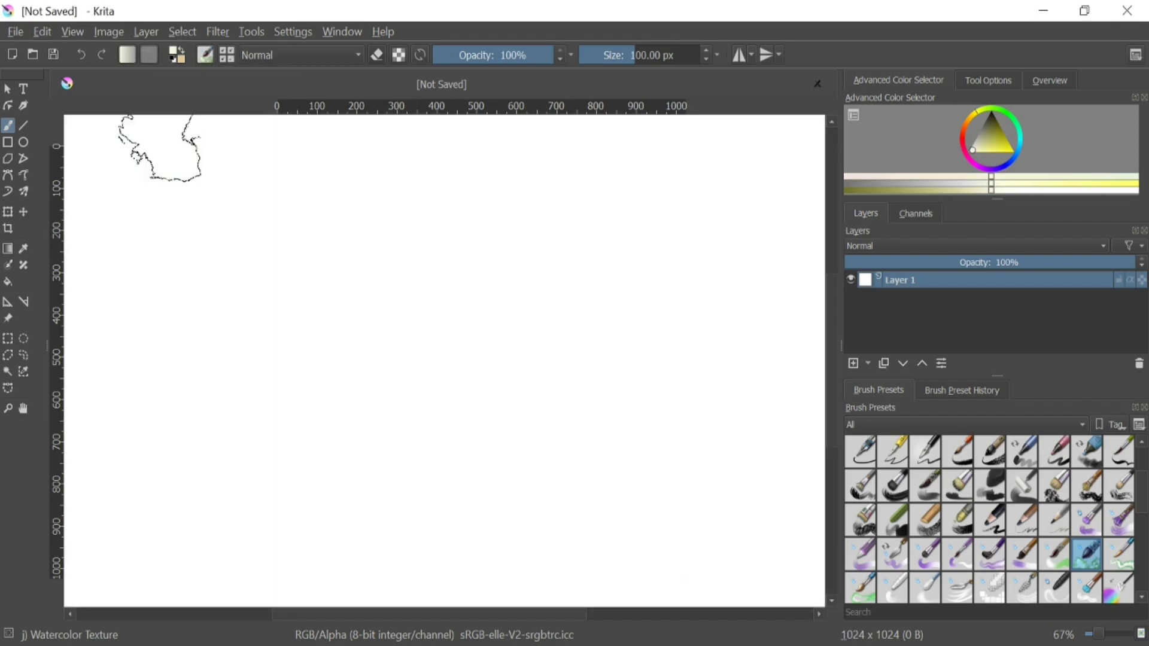
pyautogui.hotkey('ctrl', 'z')
pyautogui.press('f')
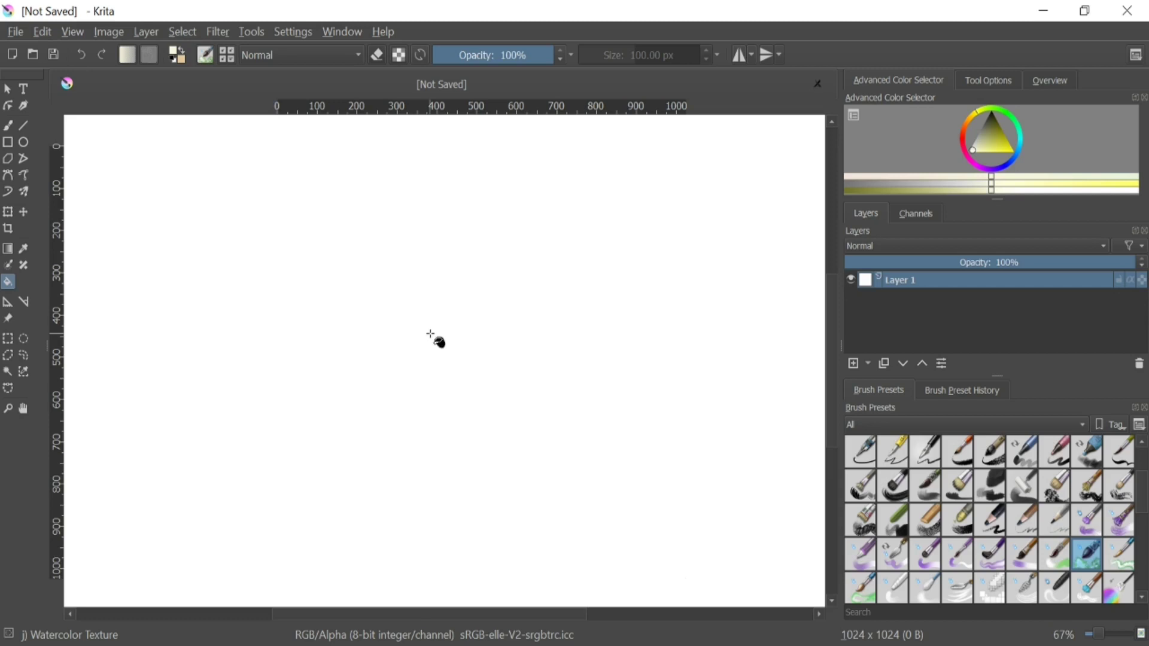
pyautogui.click(433, 334)
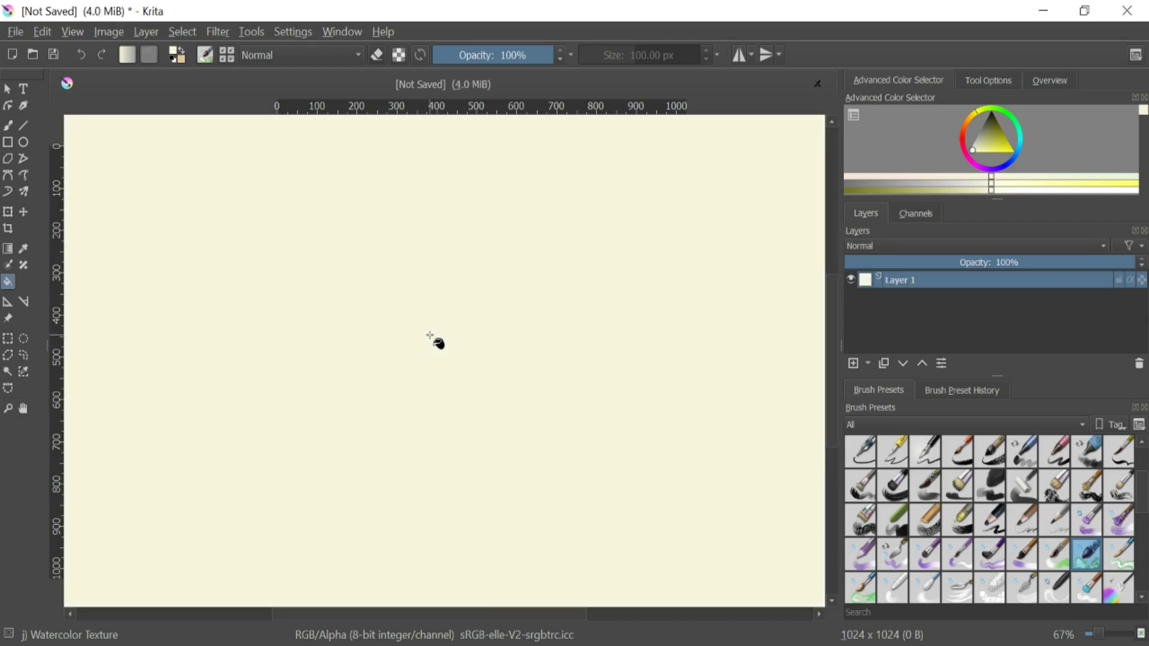
# Step: Add a new paint layer and show the predefined tips in the Watercolor Texture brush's settings
pyautogui.press('Insert')
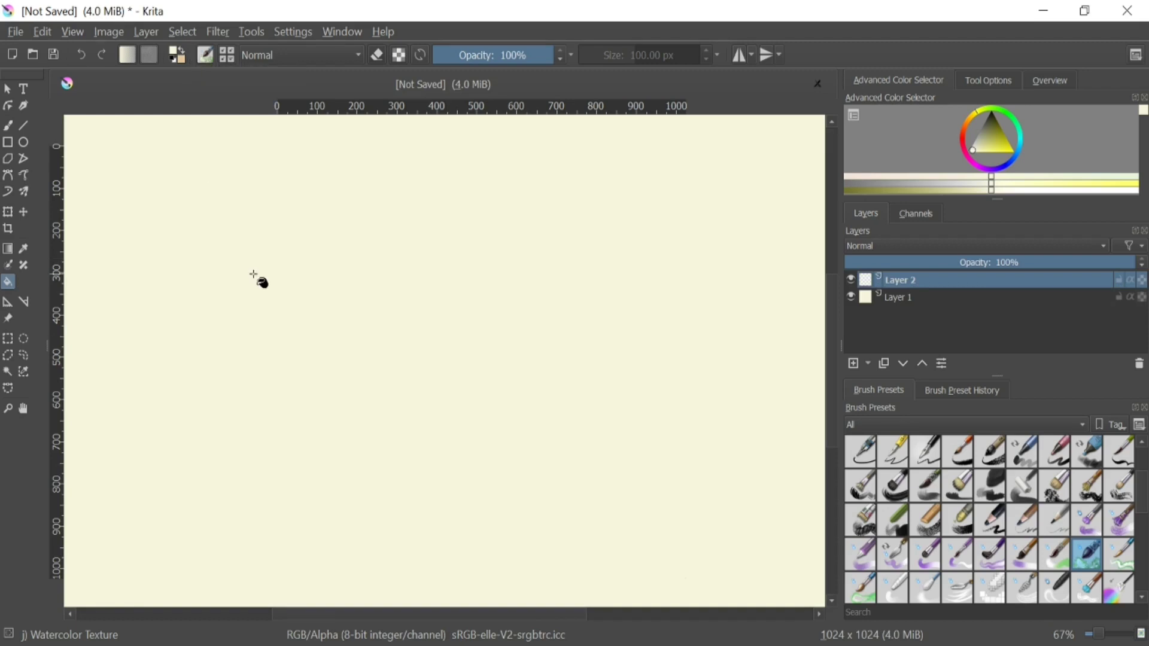
pyautogui.press('b')
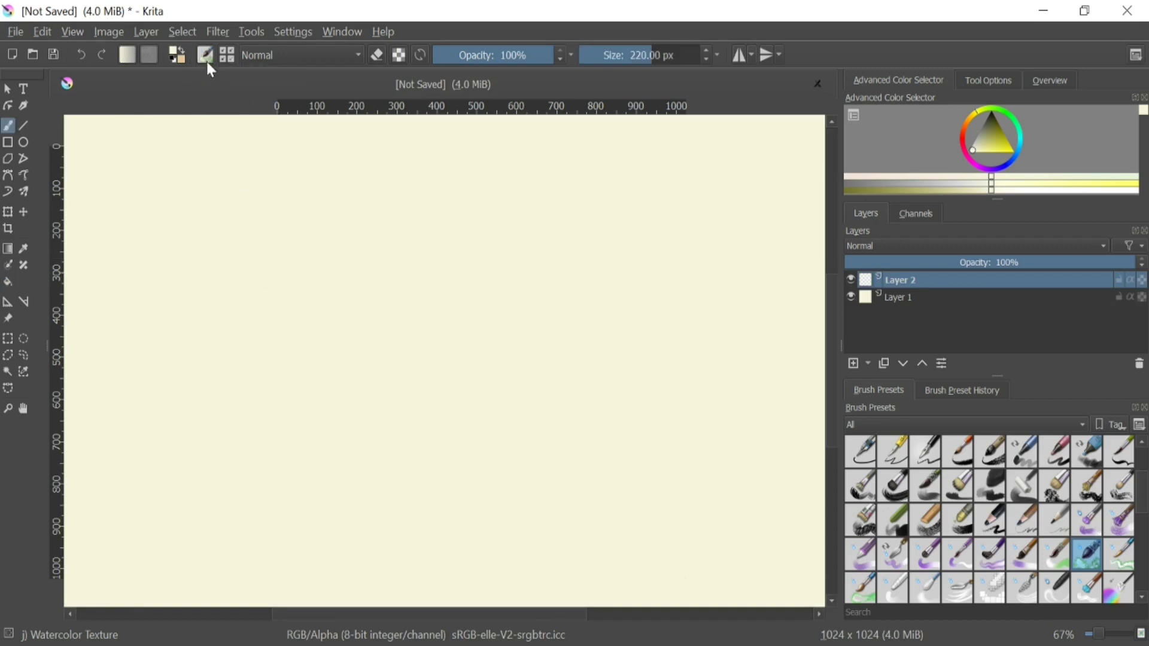
pyautogui.click(205, 56)
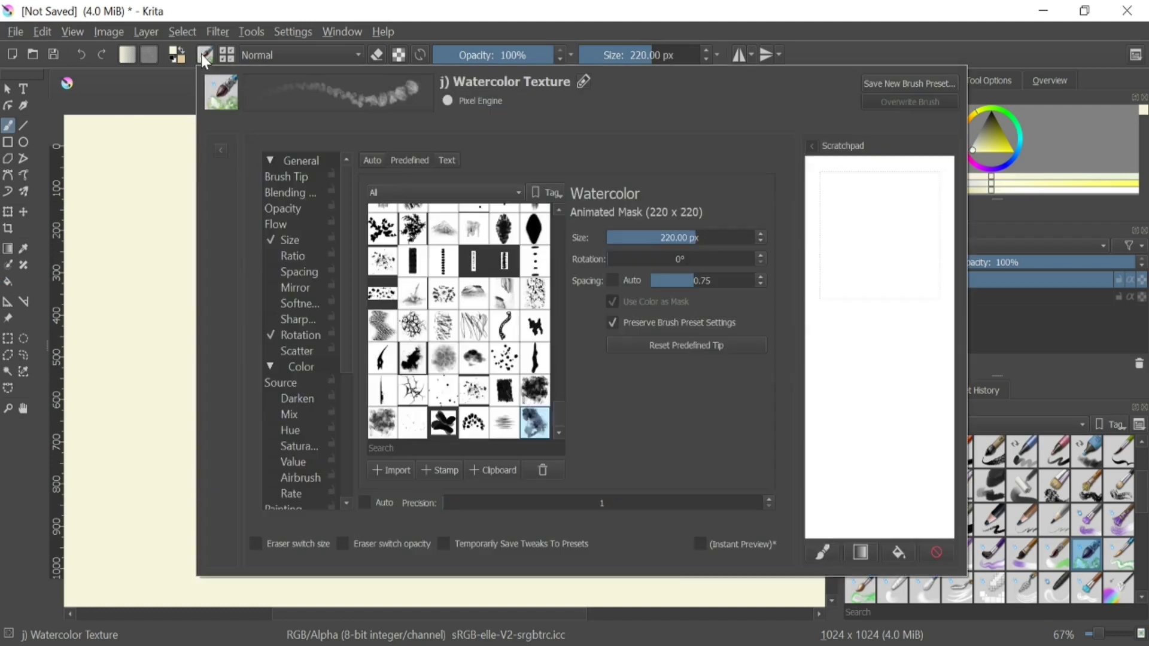
pyautogui.click(410, 160)
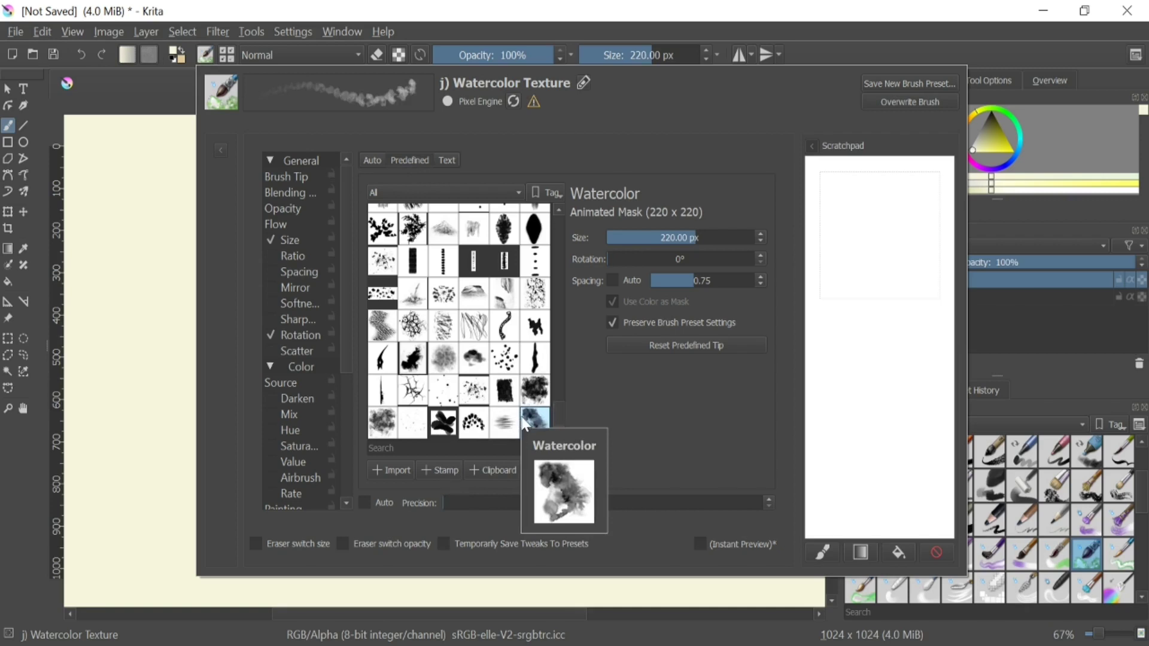
pyautogui.click(392, 471)
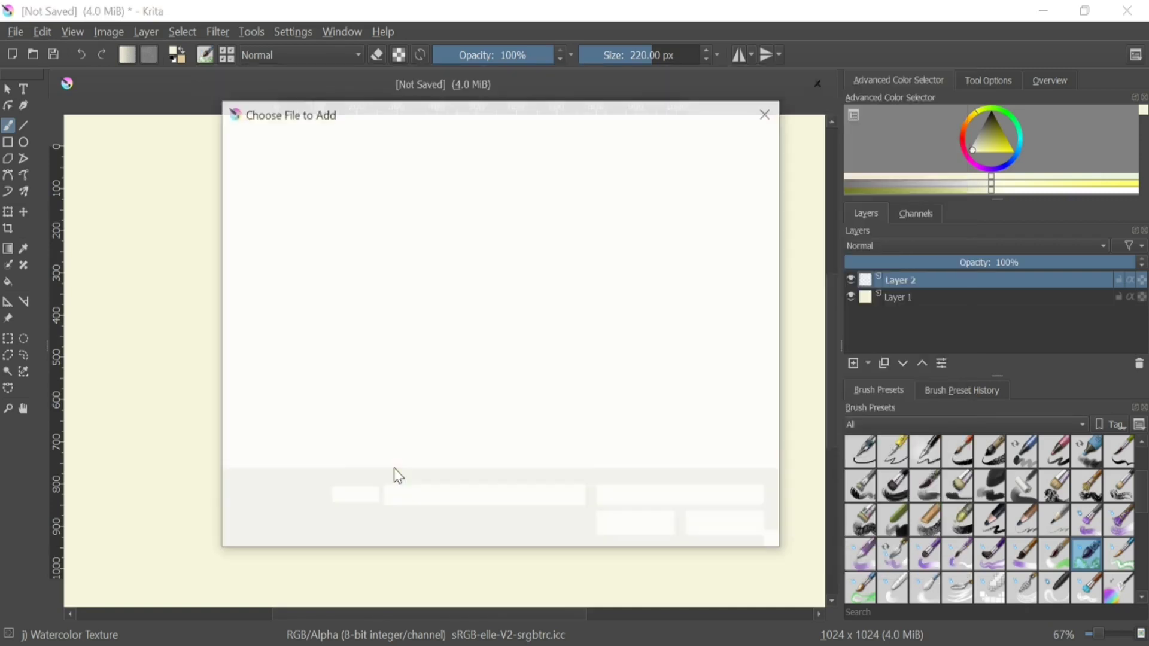
pyautogui.doubleClick(711, 248)
pyautogui.scroll(-6, 552, 261)
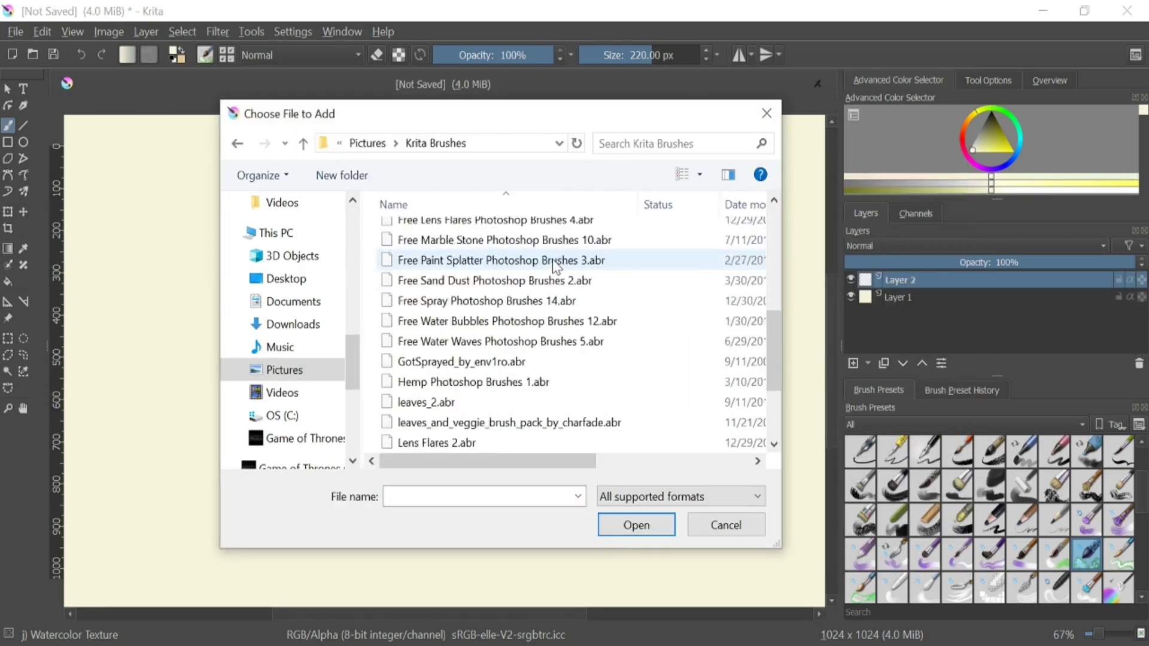
pyautogui.scroll(4, 552, 261)
pyautogui.scroll(2, 551, 261)
pyautogui.click(713, 527)
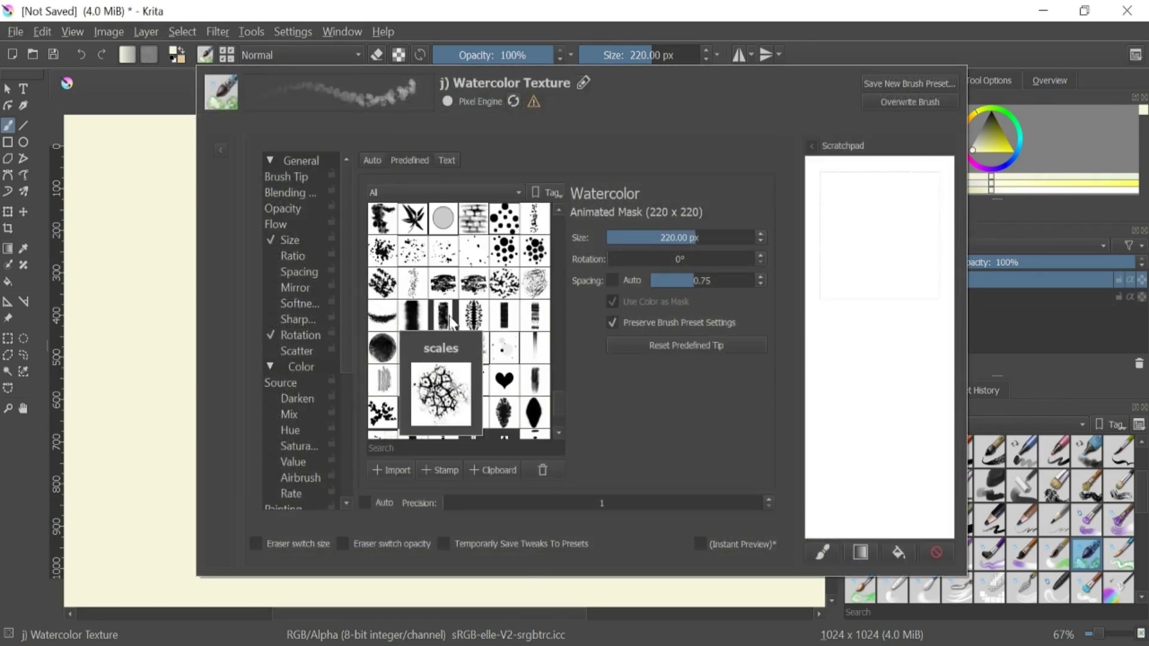
# Step: Choose the bristles_circle_medium brush tip and paint slightly darker cream splatters about 338 px wide over all of Layer 2
pyautogui.click(413, 250)
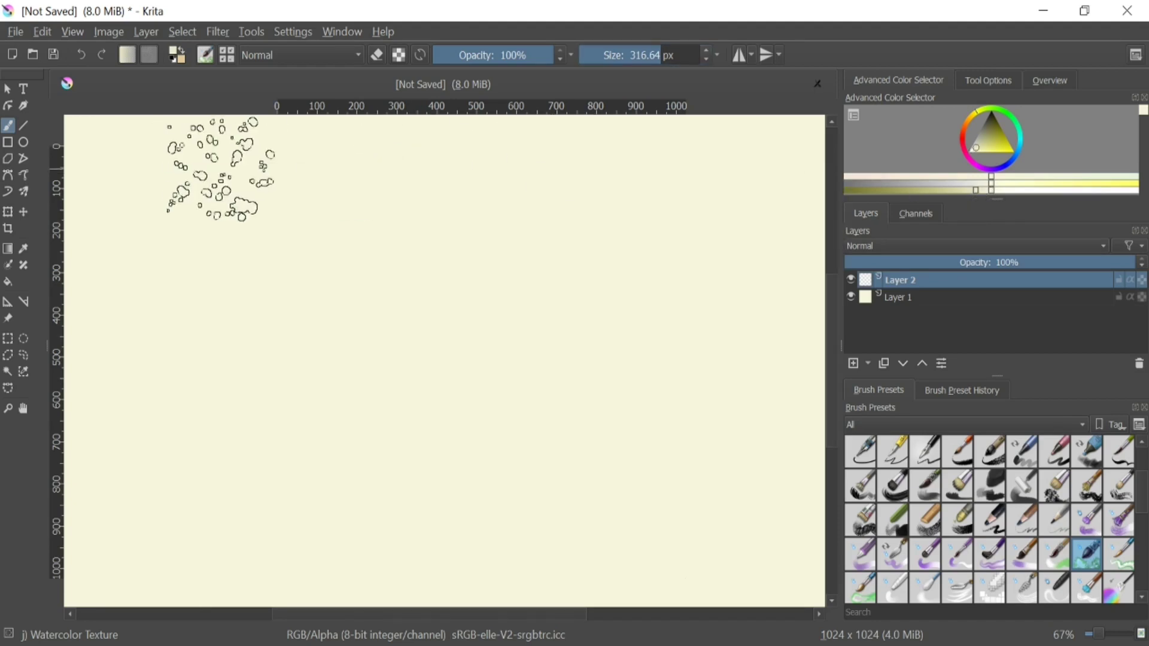
pyautogui.click(245, 171)
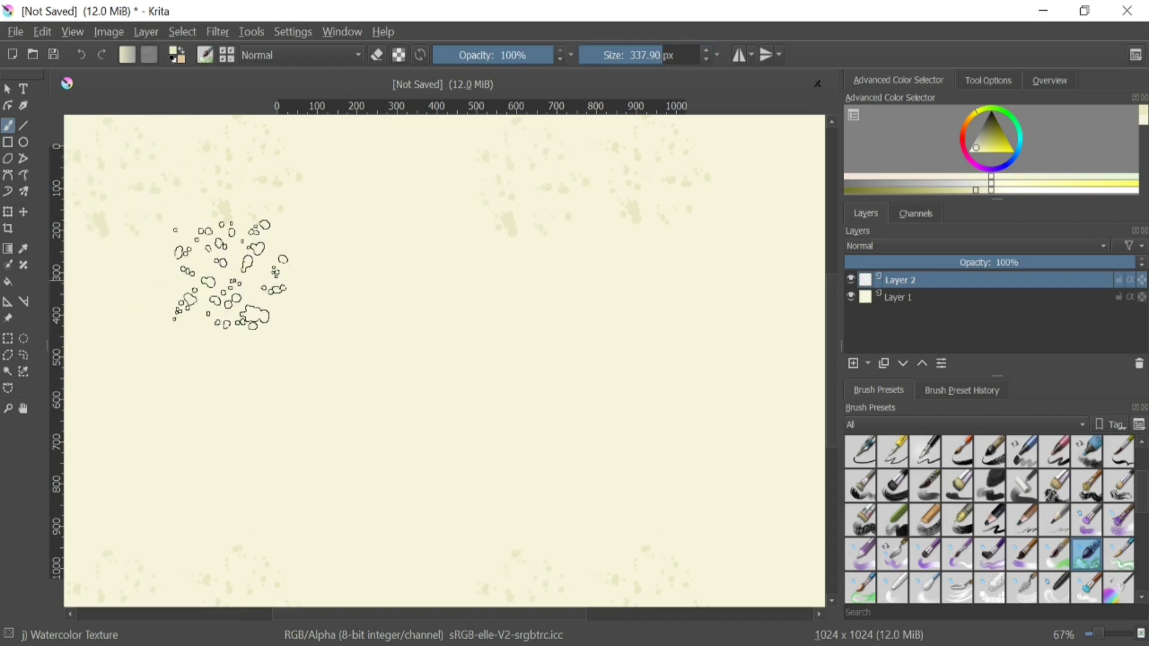
pyautogui.moveTo(361, 202)
pyautogui.mouseDown()
pyautogui.moveTo(214, 315)
pyautogui.moveTo(214, 289)
pyautogui.moveTo(100, 314)
pyautogui.moveTo(120, 417)
pyautogui.moveTo(328, 271)
pyautogui.moveTo(443, 236)
pyautogui.moveTo(418, 348)
pyautogui.moveTo(364, 416)
pyautogui.moveTo(276, 363)
pyautogui.moveTo(189, 398)
pyautogui.moveTo(180, 507)
pyautogui.moveTo(135, 523)
pyautogui.moveTo(263, 511)
pyautogui.moveTo(295, 539)
pyautogui.moveTo(273, 451)
pyautogui.moveTo(375, 396)
pyautogui.moveTo(431, 516)
pyautogui.moveTo(485, 442)
pyautogui.moveTo(582, 232)
pyautogui.mouseUp()
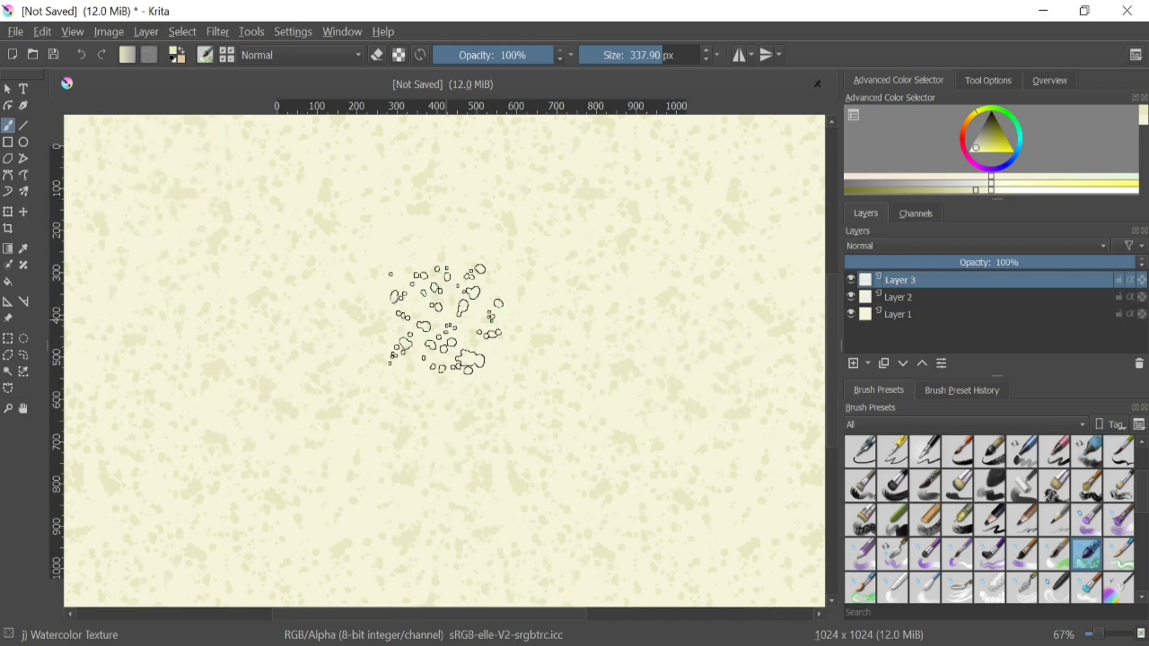
# Step: Choose the chalk_sparse tip for the Watercolor Texture brush, test it on the scratchpad and clear the scratchpad
pyautogui.click(203, 55)
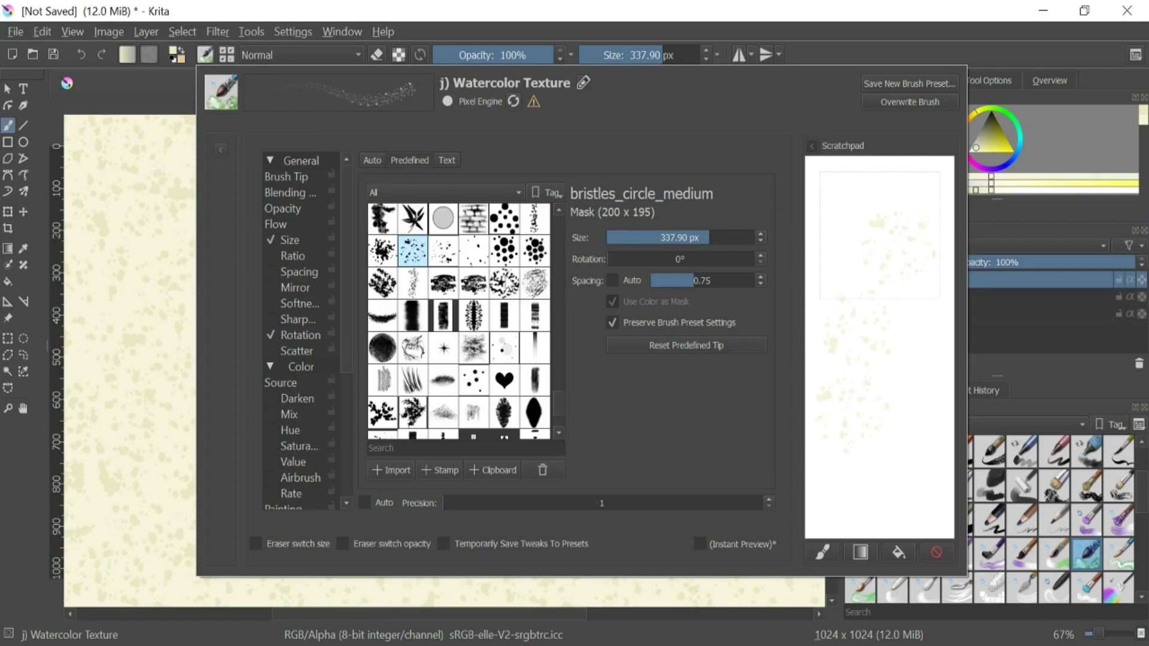
pyautogui.click(524, 279)
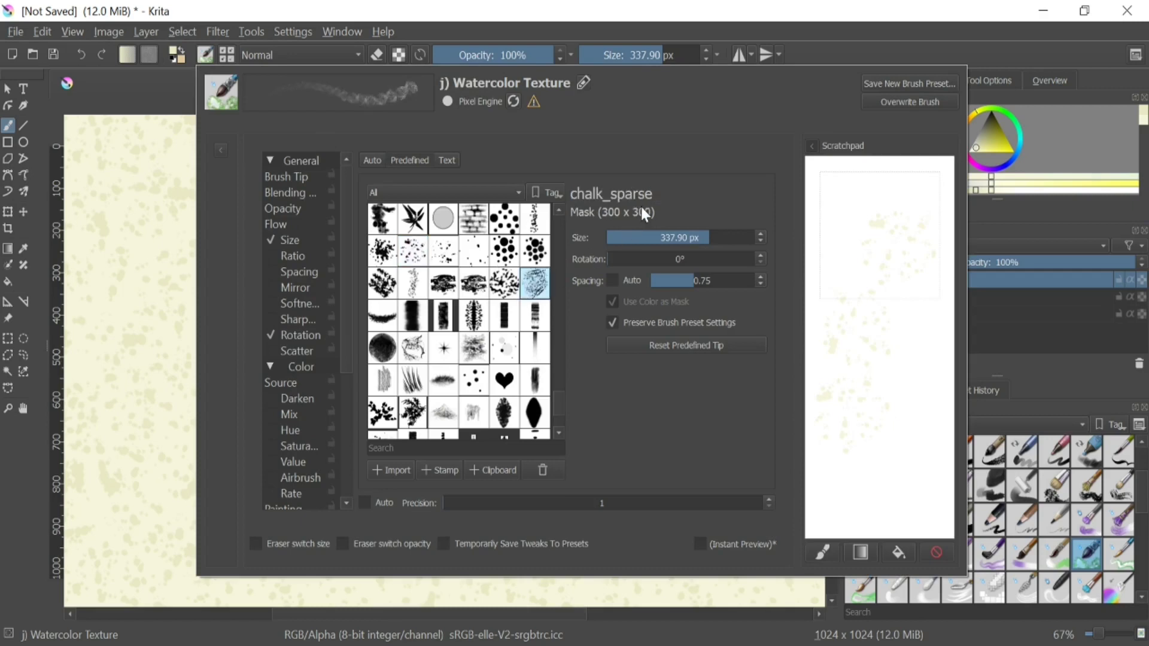
pyautogui.moveTo(862, 174)
pyautogui.mouseDown()
pyautogui.moveTo(855, 205)
pyautogui.moveTo(916, 282)
pyautogui.moveTo(928, 275)
pyautogui.mouseUp()
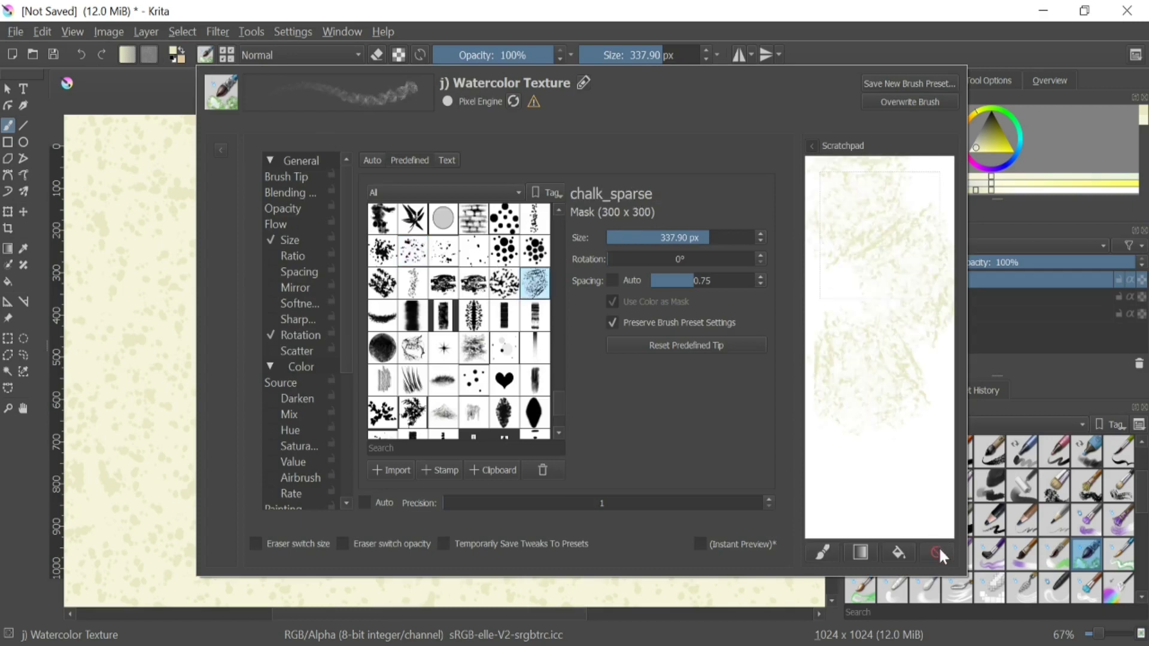
pyautogui.click(938, 554)
pyautogui.click(788, 8)
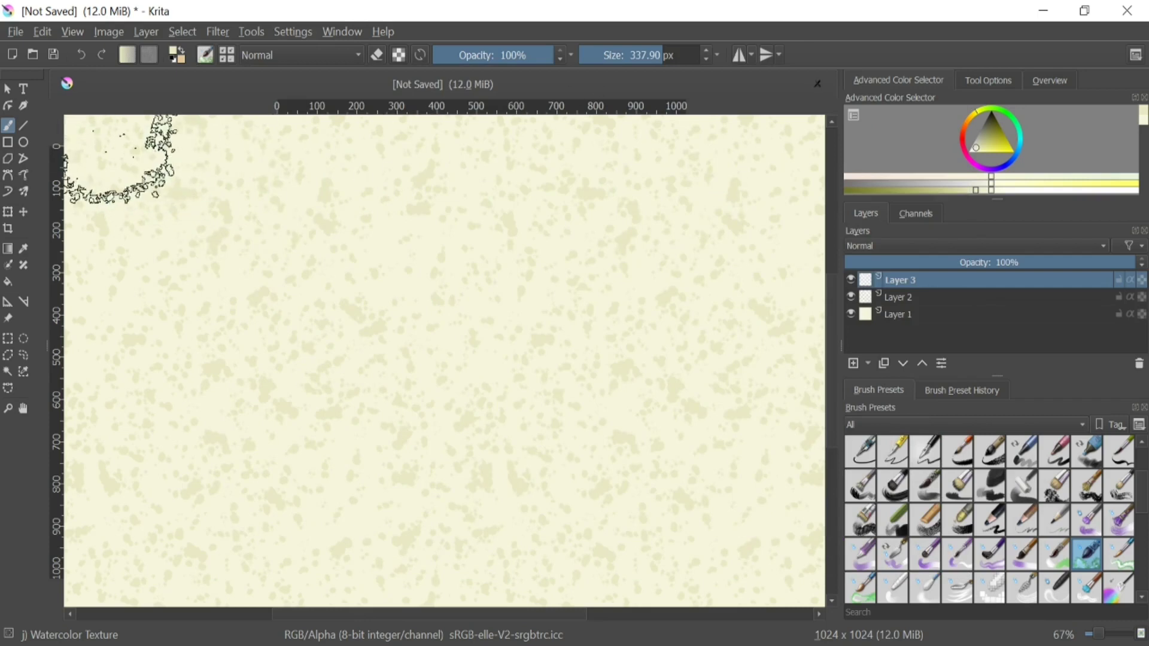
# Step: Set the brush size to 399.20 px and paint subtle chalk_sparse texture over all of Layer 3
pyautogui.moveTo(256, 172)
pyautogui.mouseDown()
pyautogui.moveTo(391, 217)
pyautogui.moveTo(277, 275)
pyautogui.mouseUp()
pyautogui.click(667, 55)
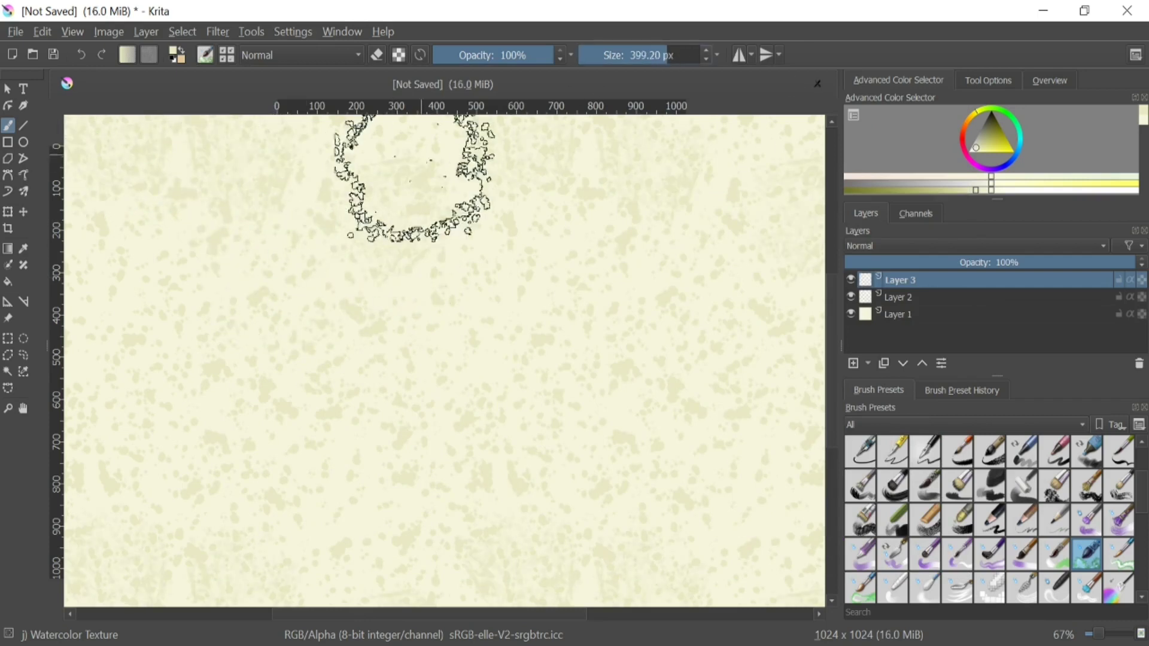
pyautogui.moveTo(413, 179)
pyautogui.mouseDown()
pyautogui.moveTo(218, 372)
pyautogui.moveTo(457, 372)
pyautogui.moveTo(141, 474)
pyautogui.moveTo(664, 533)
pyautogui.mouseUp()
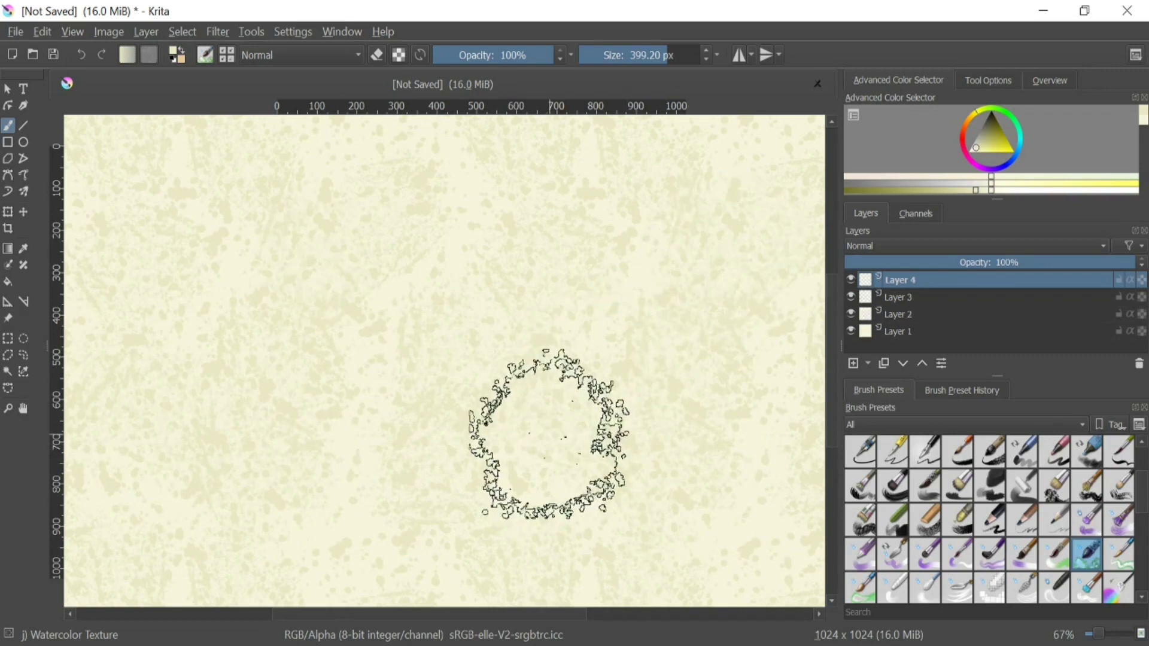
# Step: Move Layer 4 beneath Layer 3 and try a chalk stroke on it in a slightly darker cream
pyautogui.moveTo(884, 283); pyautogui.dragTo(885, 300)
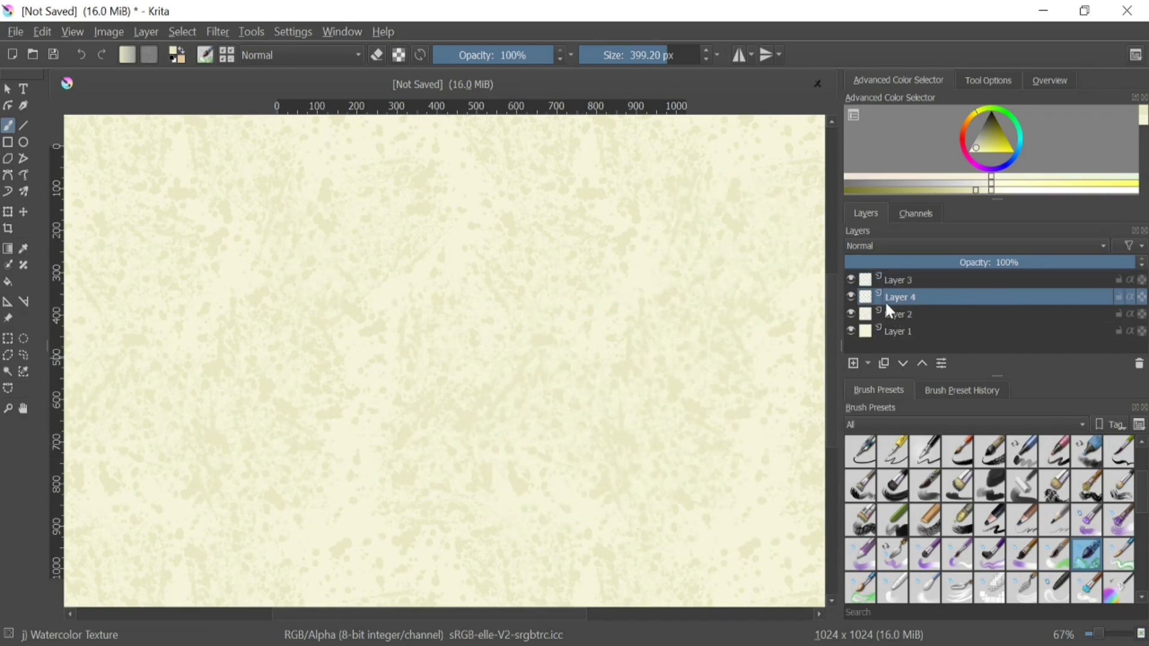
pyautogui.click(975, 188)
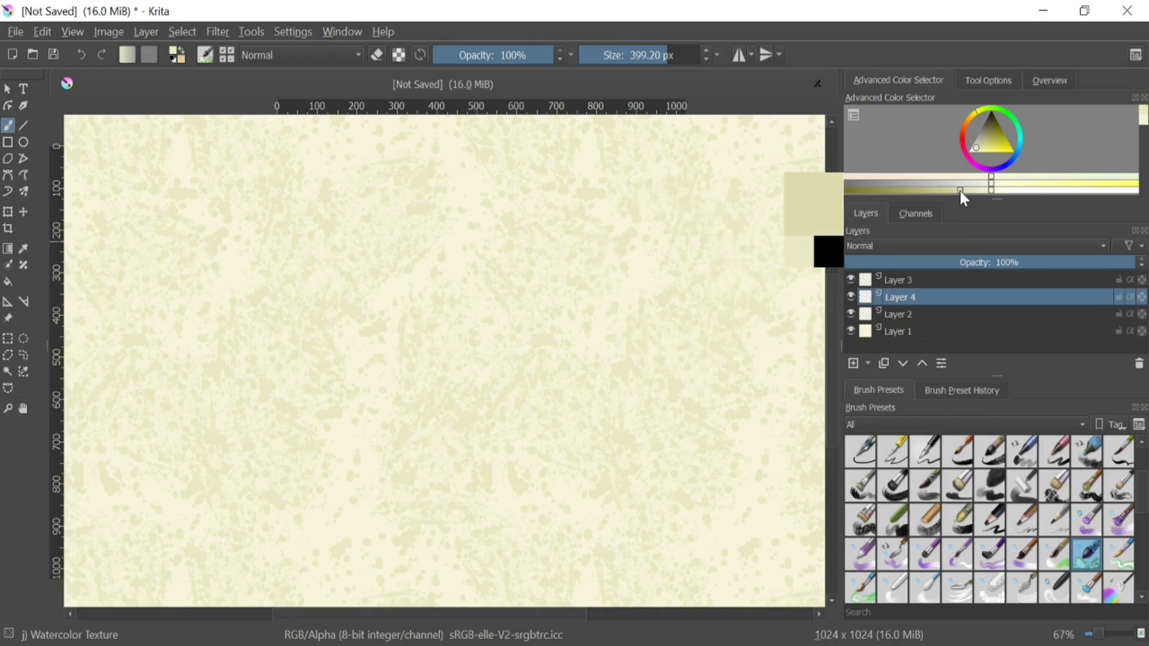
pyautogui.click(960, 192)
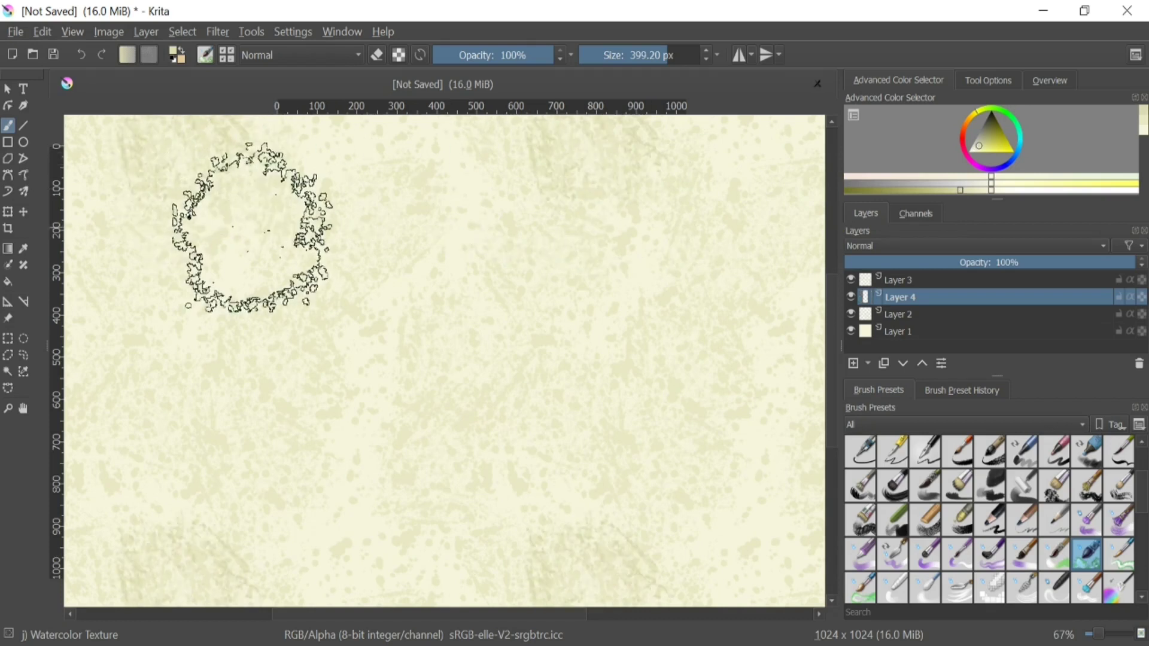
pyautogui.click(253, 225)
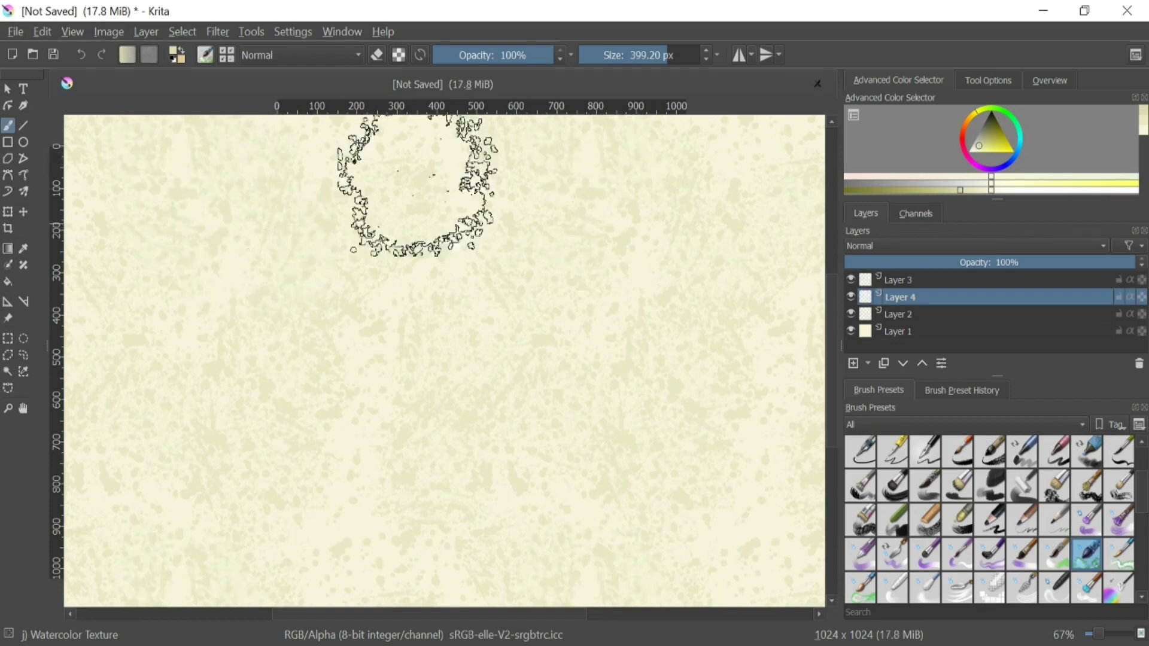
# Step: Choose a darker olive cream and paint scattered chalk_sparse strokes over Layer 4, undoing the first test stroke
pyautogui.click(958, 190)
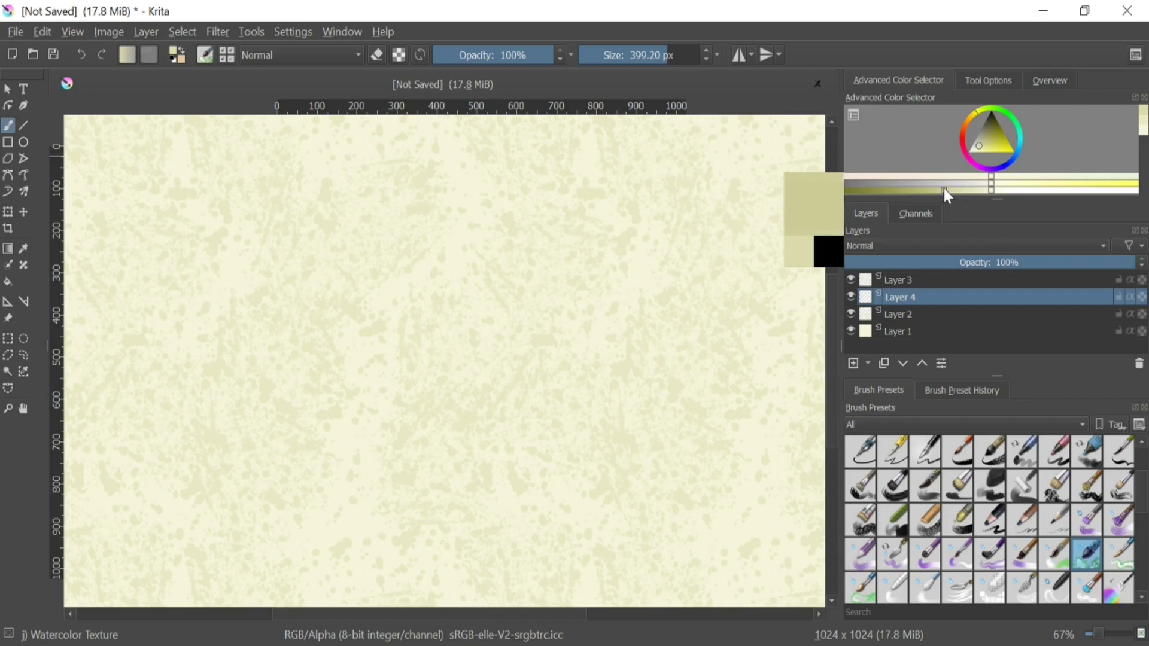
pyautogui.click(943, 189)
pyautogui.click(263, 162)
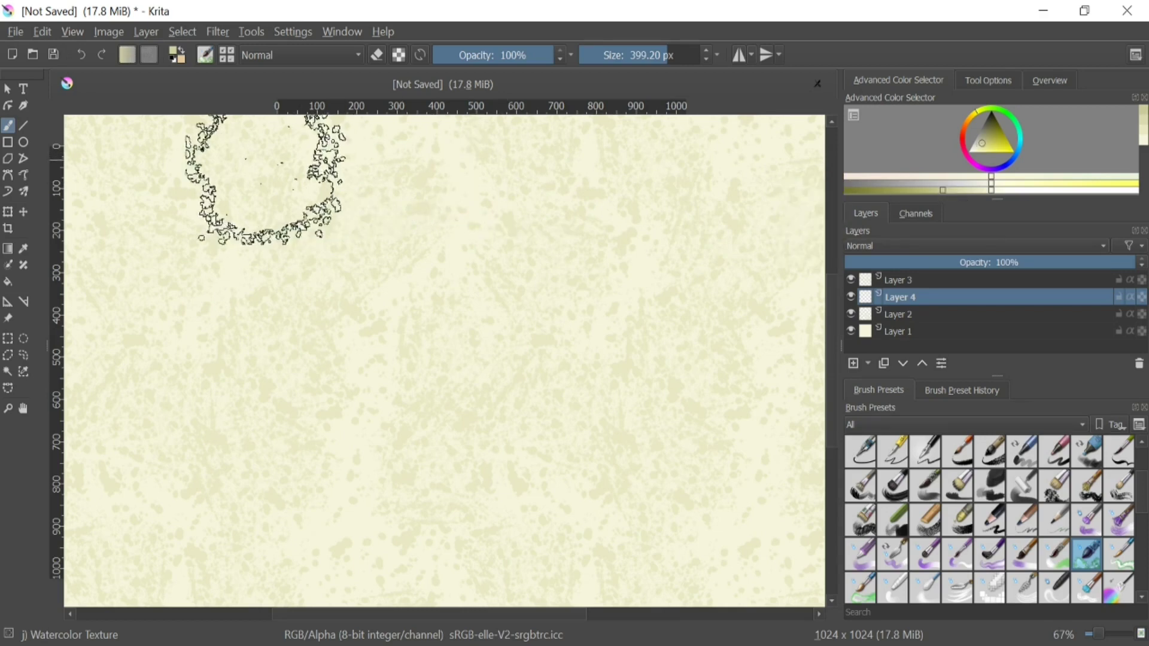
pyautogui.hotkey('ctrl', 'z')
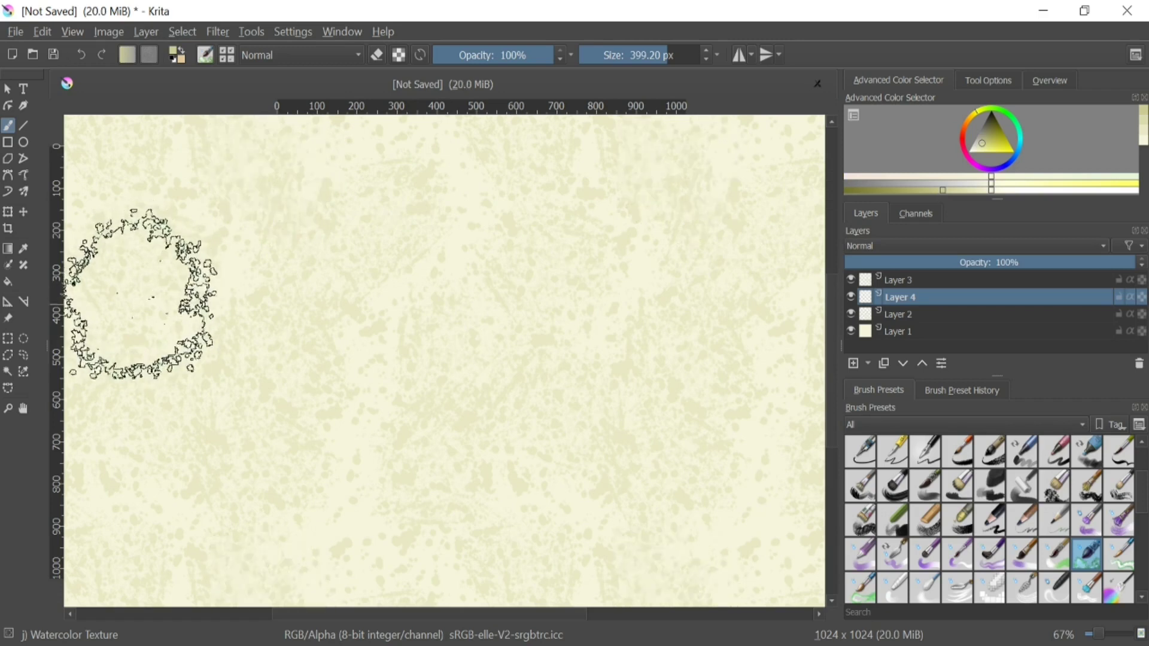
pyautogui.click(464, 178)
pyautogui.moveTo(344, 139)
pyautogui.mouseDown()
pyautogui.moveTo(301, 262)
pyautogui.moveTo(173, 256)
pyautogui.moveTo(440, 299)
pyautogui.moveTo(423, 311)
pyautogui.moveTo(371, 452)
pyautogui.moveTo(353, 335)
pyautogui.moveTo(645, 446)
pyautogui.mouseUp()
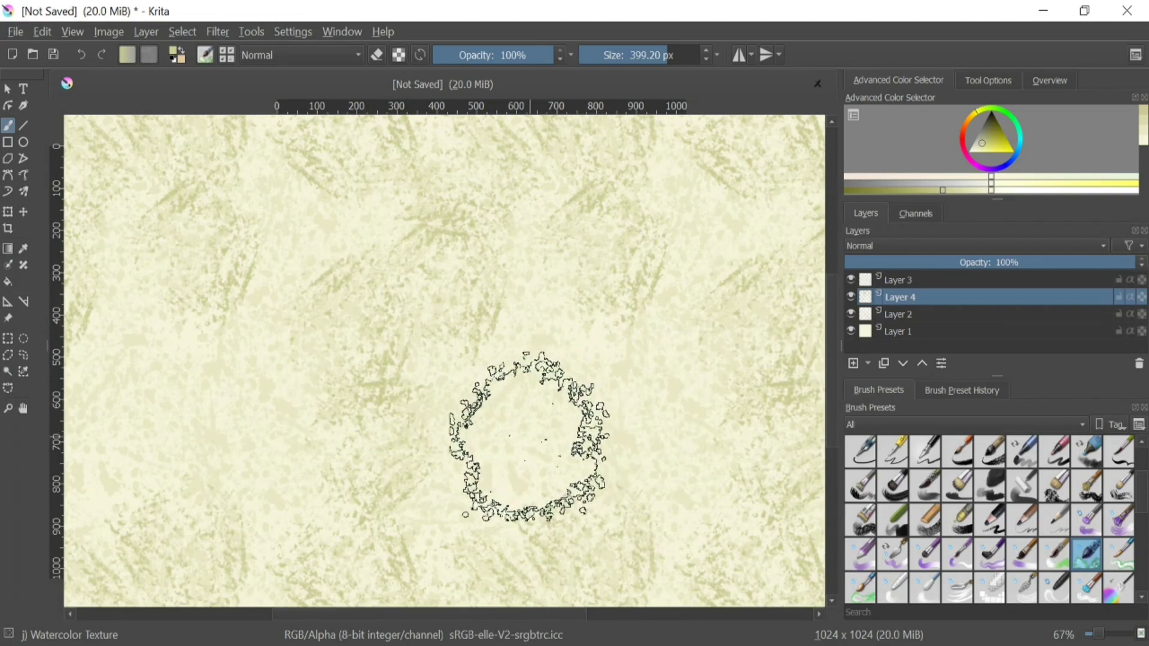
pyautogui.click(671, 402)
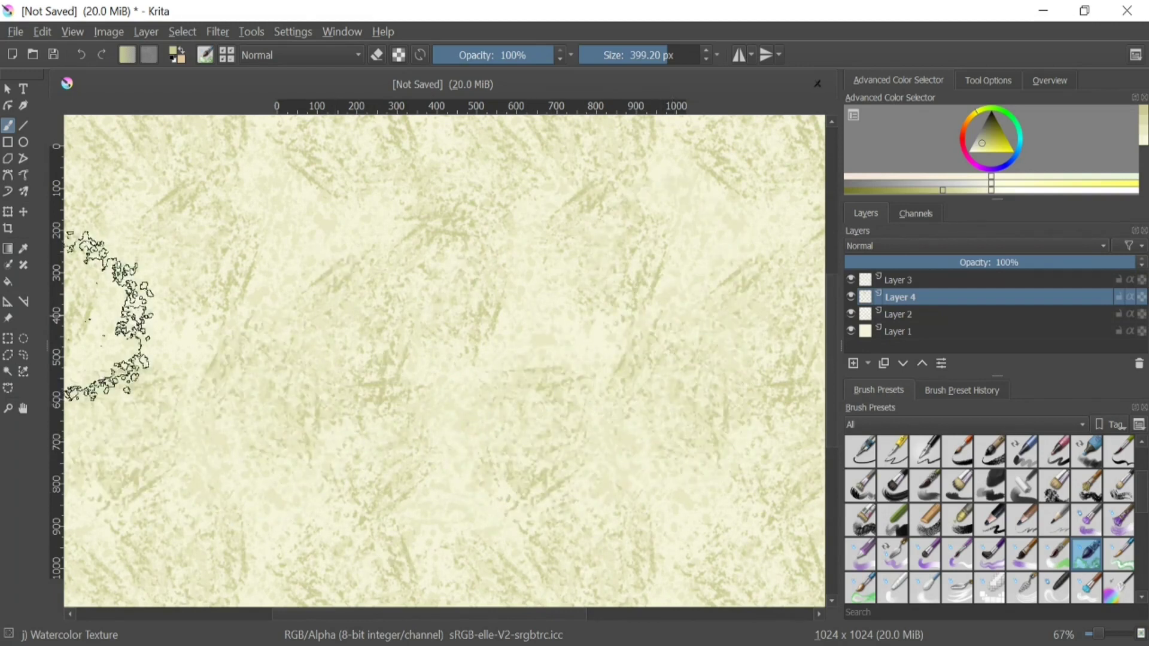
# Step: Undo the last chalk strokes on Layer 4, repaint them, and toggle wrap-around mode to check the tiling
pyautogui.hotkey('ctrl', 'z')
pyautogui.hotkey('ctrl', 'z')
pyautogui.hotkey('ctrl', 'z')
pyautogui.hotkey('ctrl', 'z')
pyautogui.click(349, 323)
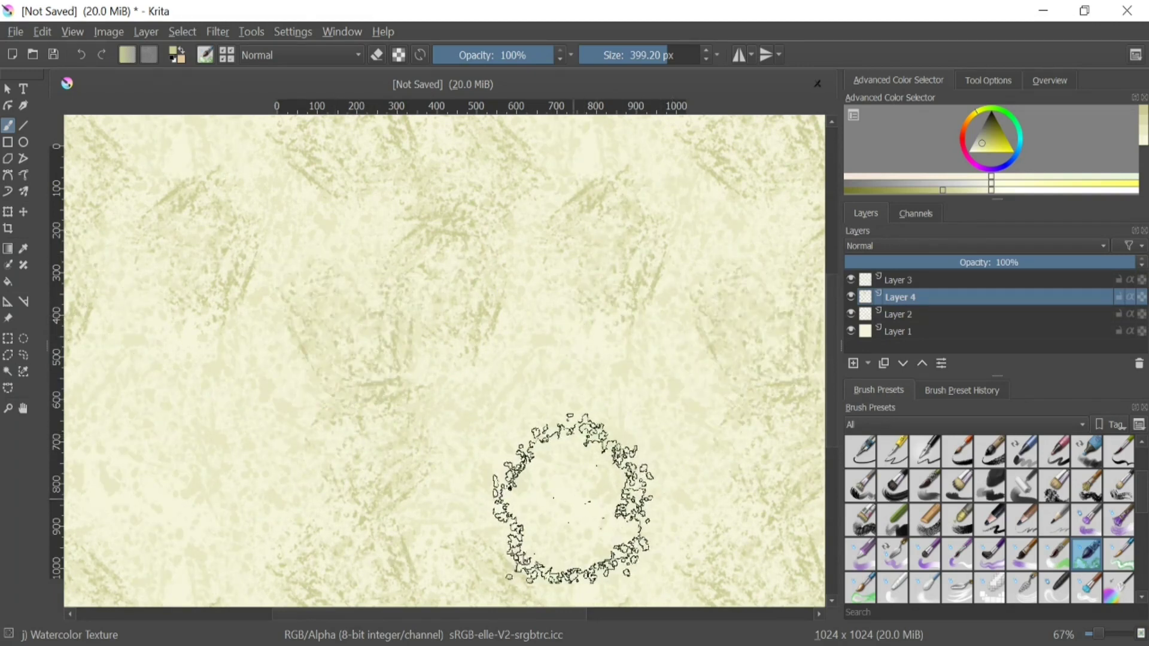
pyautogui.click(572, 499)
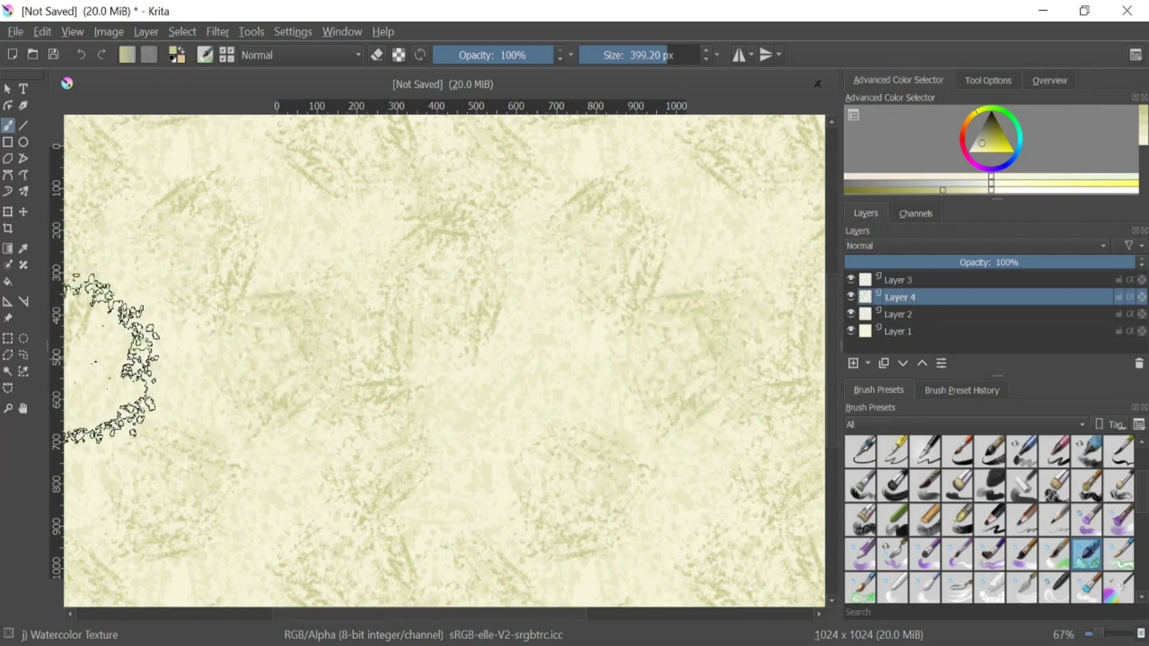
pyautogui.press('w')
pyautogui.press('w')
pyautogui.press('w')
pyautogui.press('w')
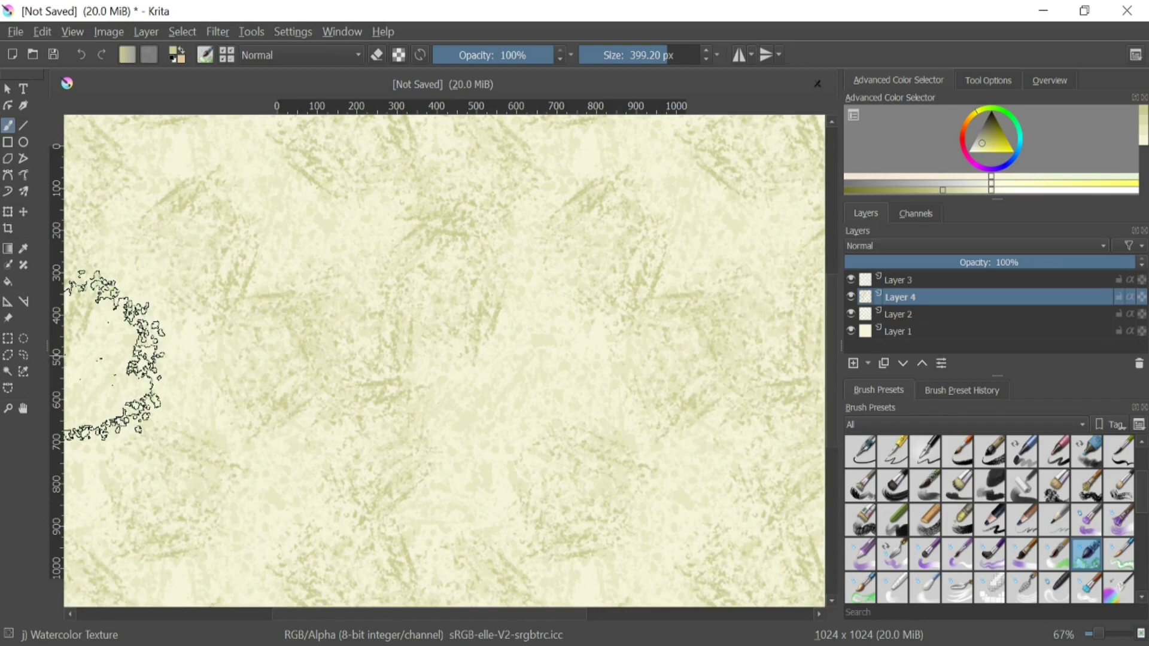
# Step: Add a paint layer above Layer 4, choose the scales brush tip and test it on the scratchpad
pyautogui.press('Insert')
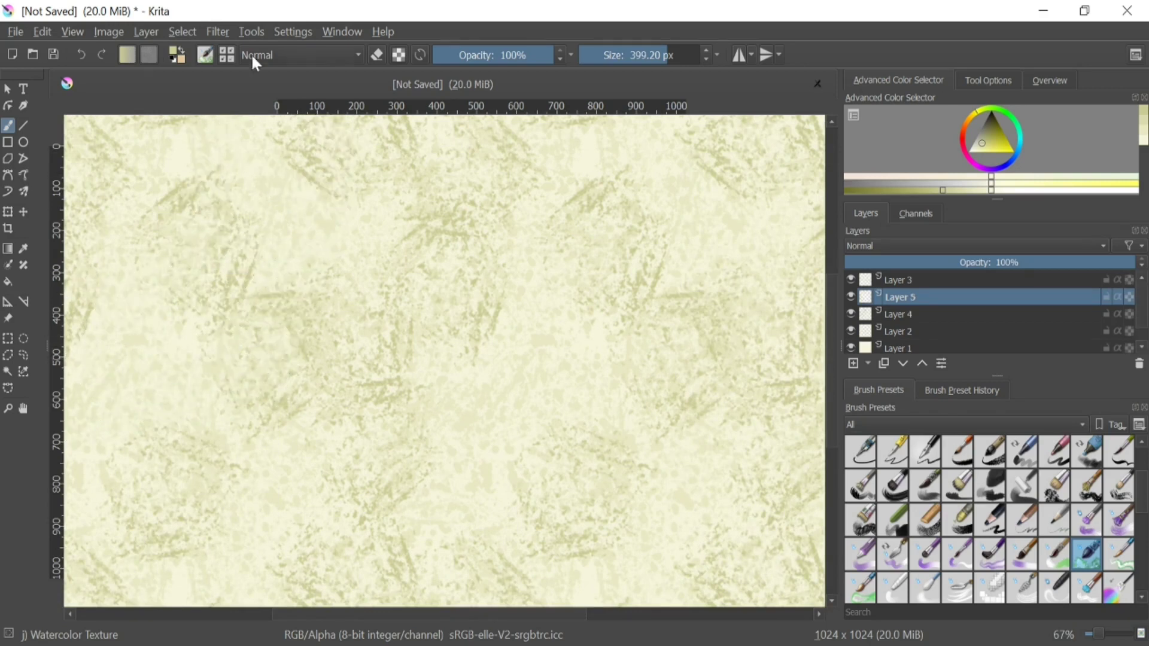
pyautogui.click(205, 54)
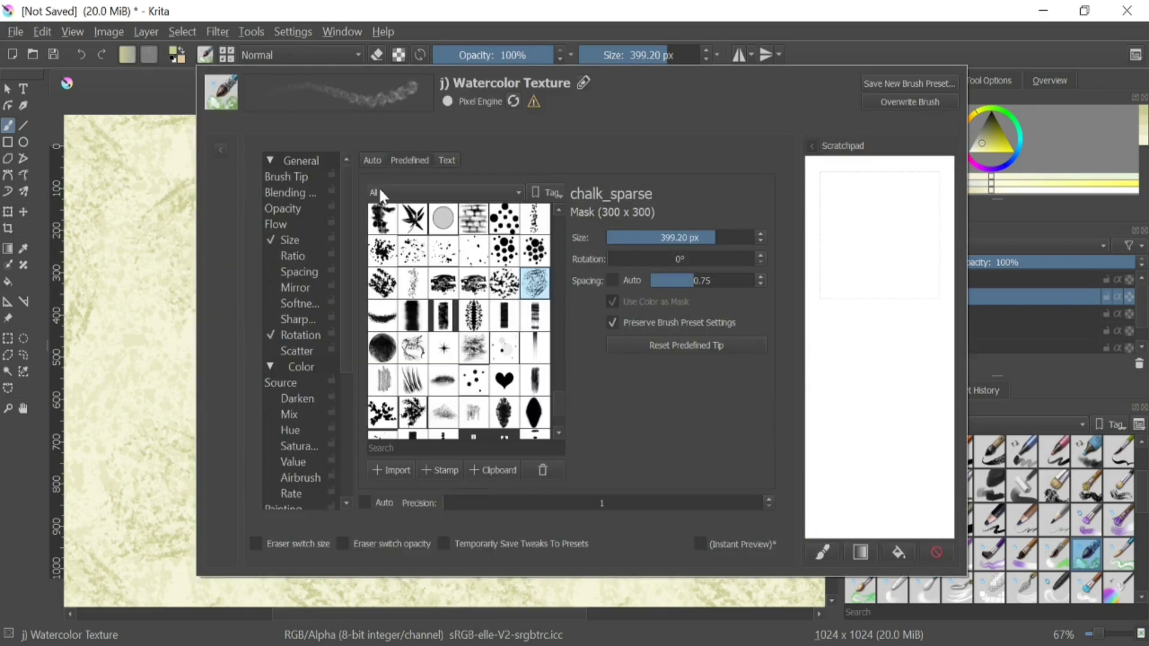
pyautogui.scroll(-5, 402, 350)
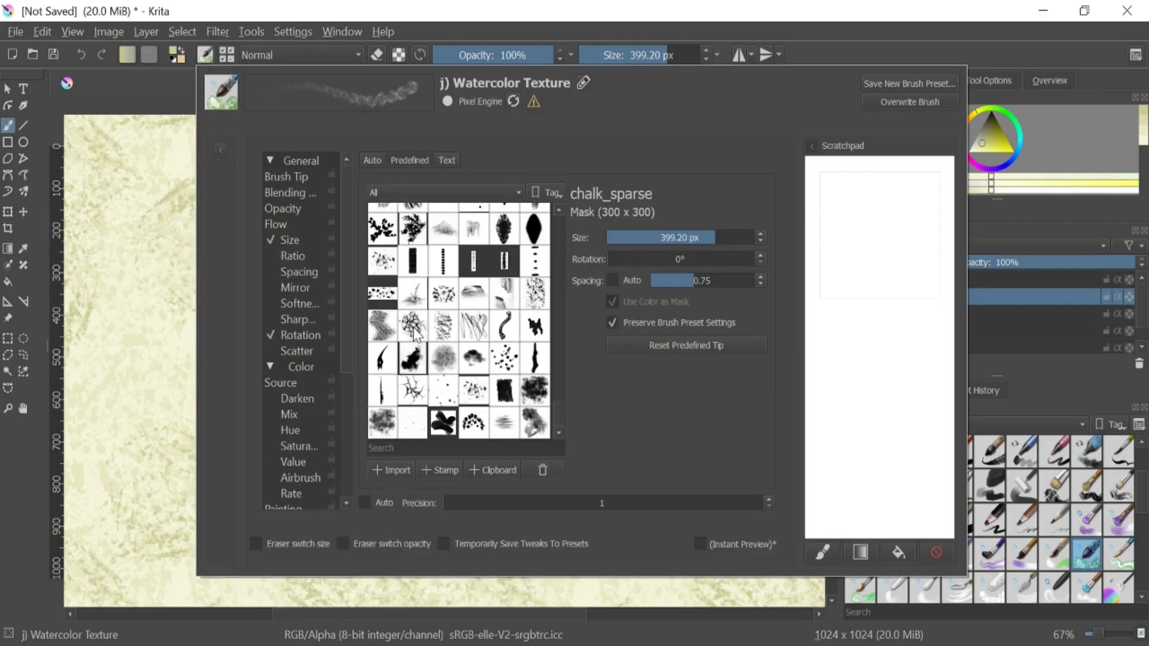
pyautogui.click(417, 333)
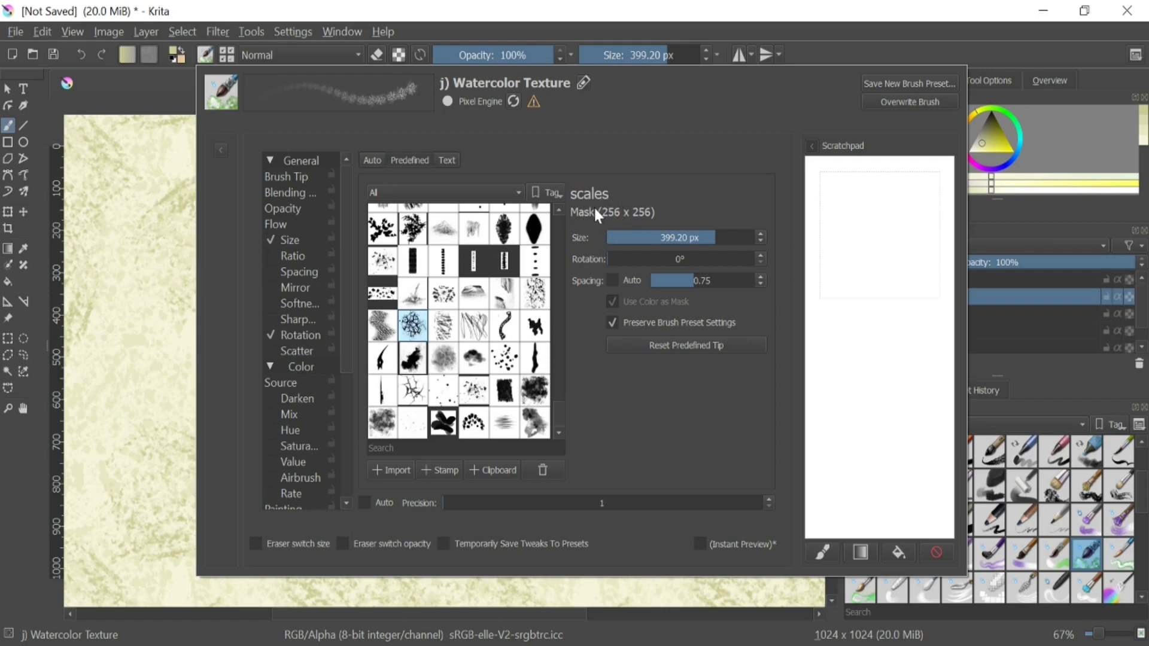
pyautogui.click(862, 231)
pyautogui.click(884, 388)
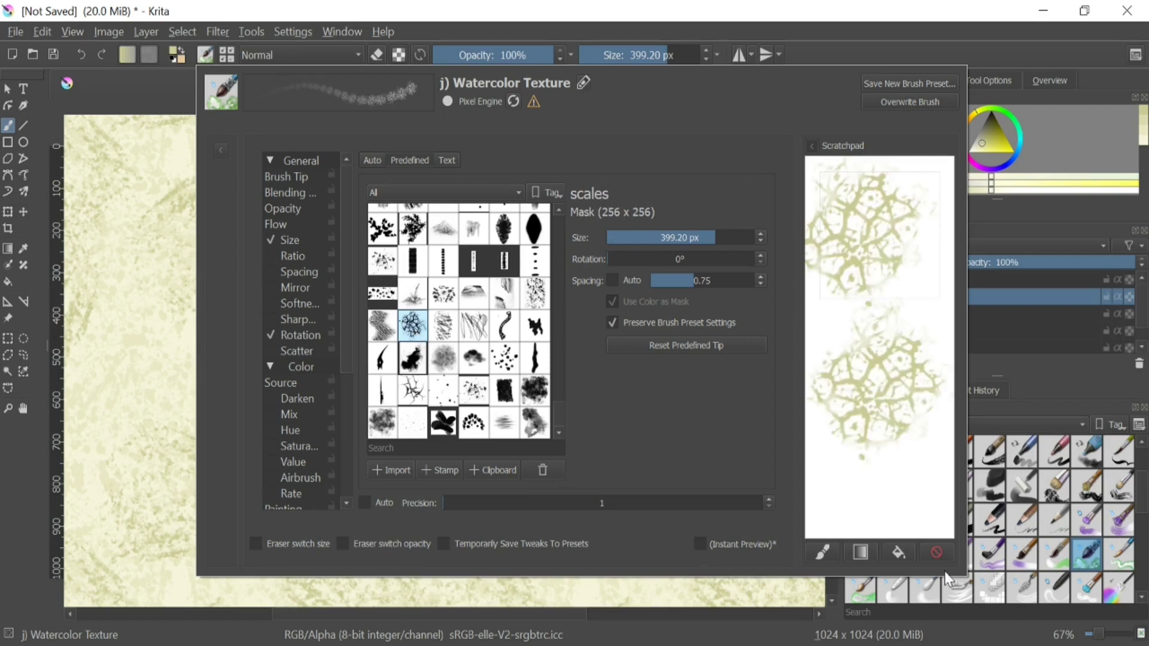
pyautogui.click(937, 552)
pyautogui.click(756, 9)
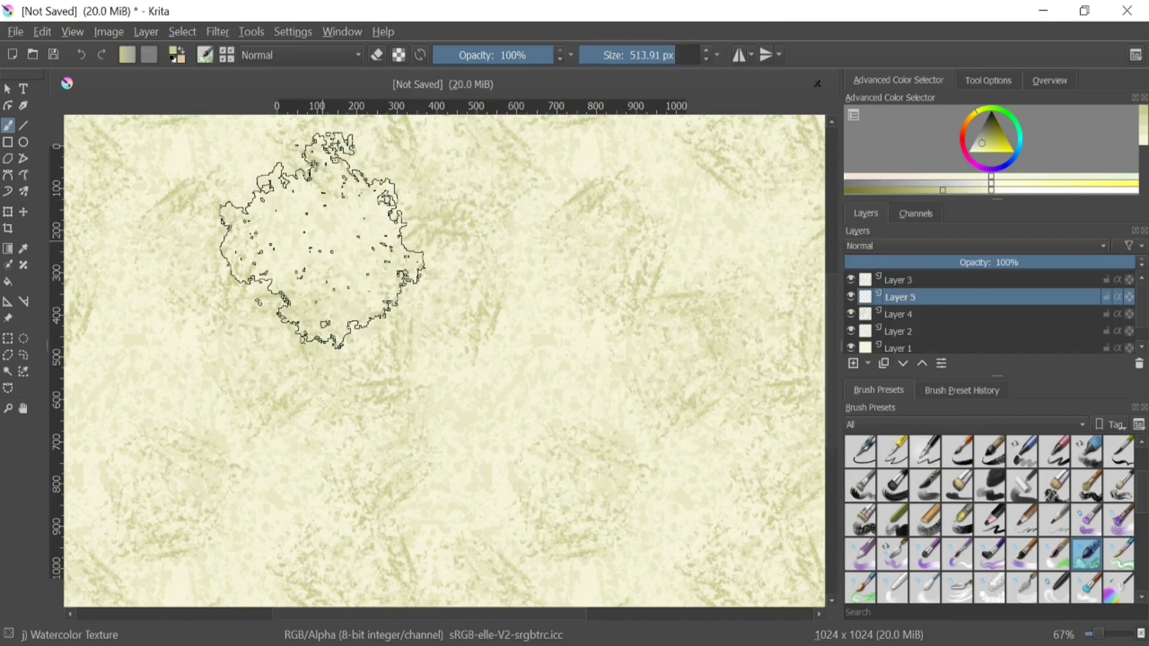
# Step: Stamp three cracked scales patches at 513.91 px on Layer 5, spaced diagonally across the tile
pyautogui.click(296, 238)
pyautogui.click(542, 362)
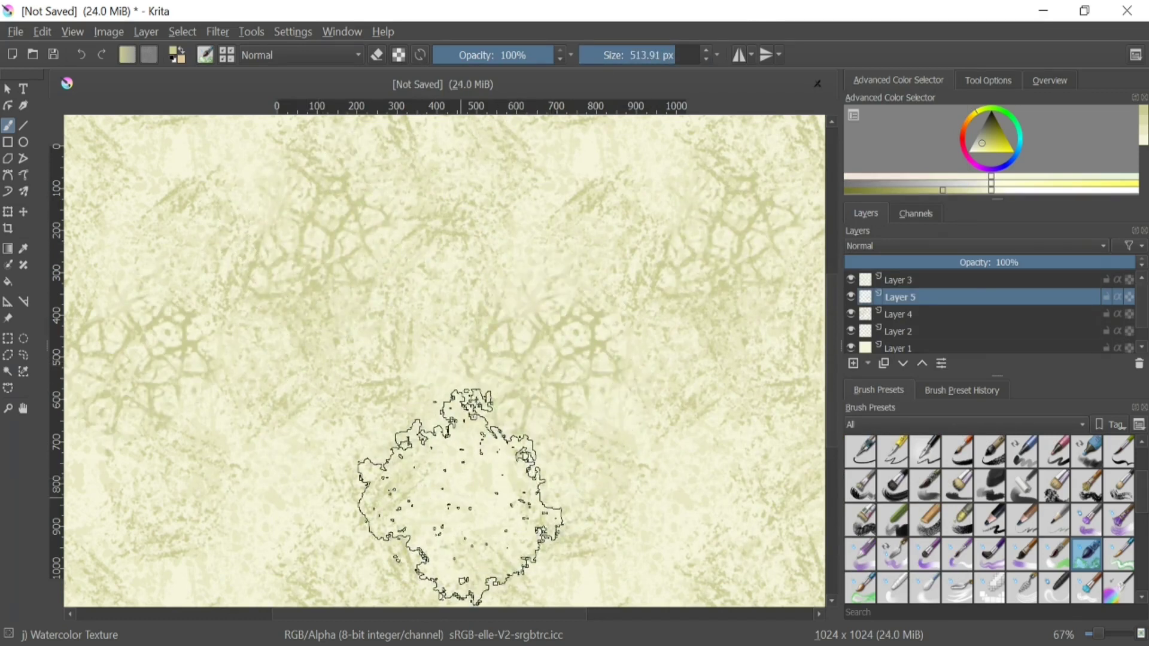
pyautogui.click(461, 498)
# Step: Toggle wrap-around mode to compare the single tile with its repeat, and stamp another scales patch across the tile's lower corners
pyautogui.press('w')
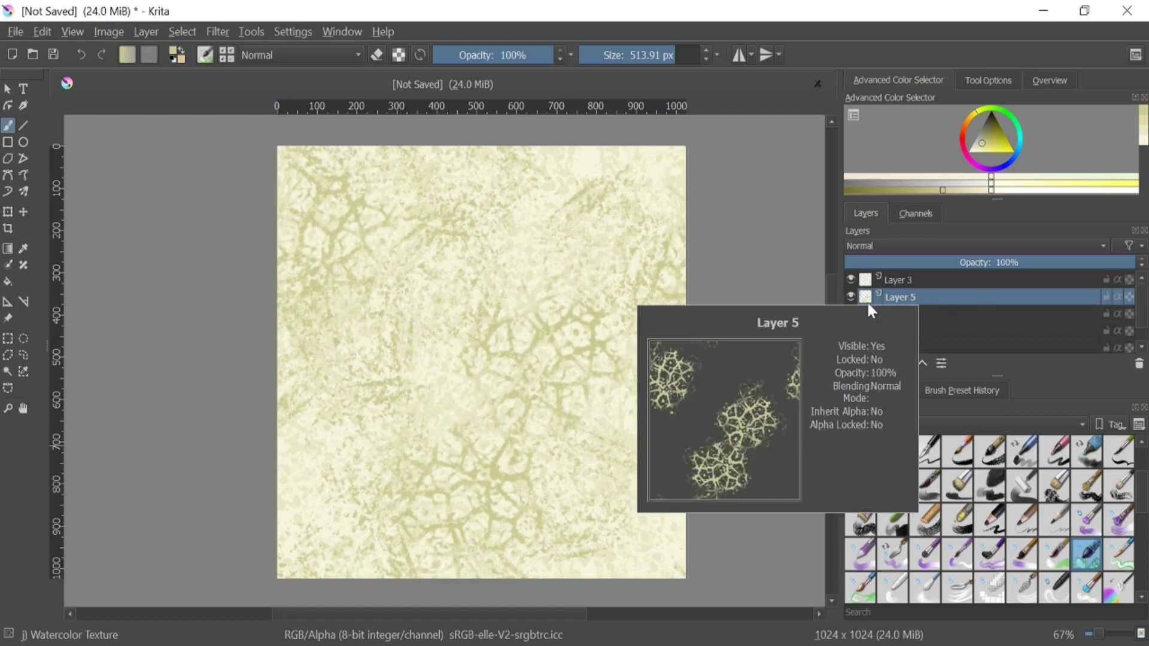
pyautogui.moveTo(867, 298)
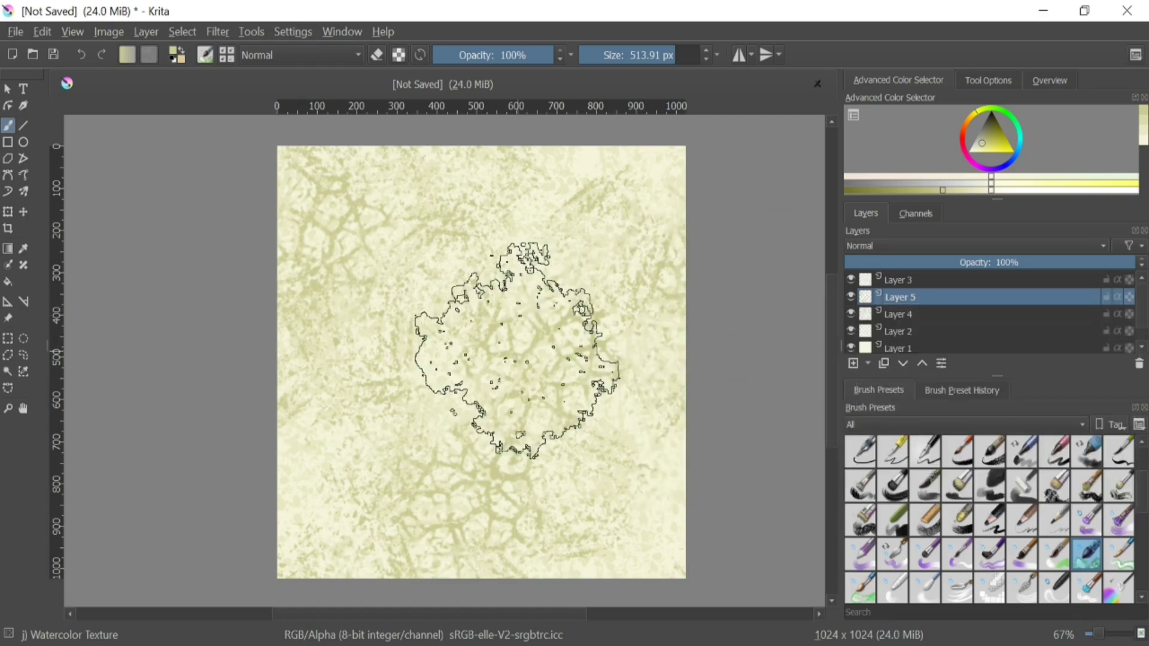
pyautogui.press('w')
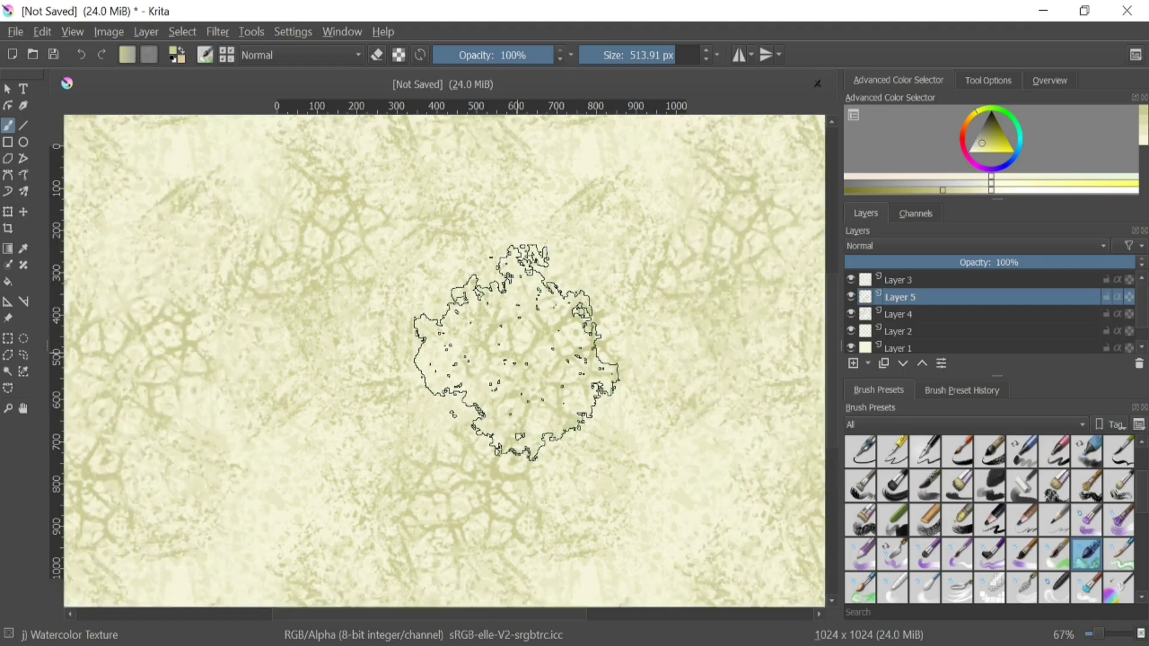
pyautogui.press('w')
pyautogui.press('w')
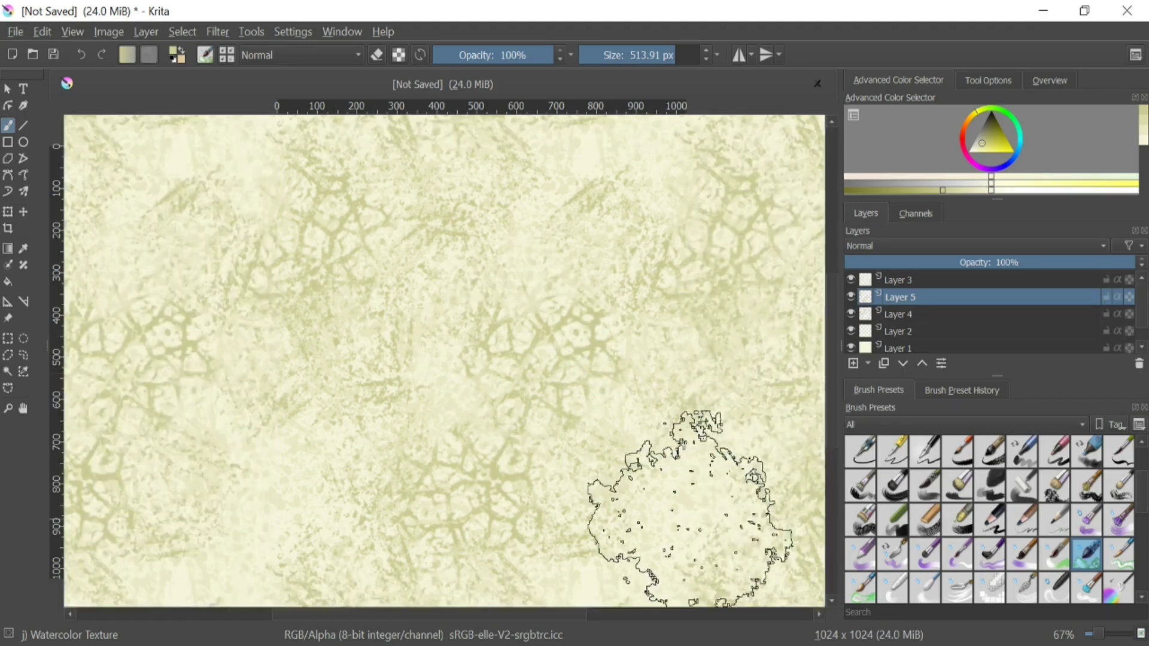
pyautogui.press('w')
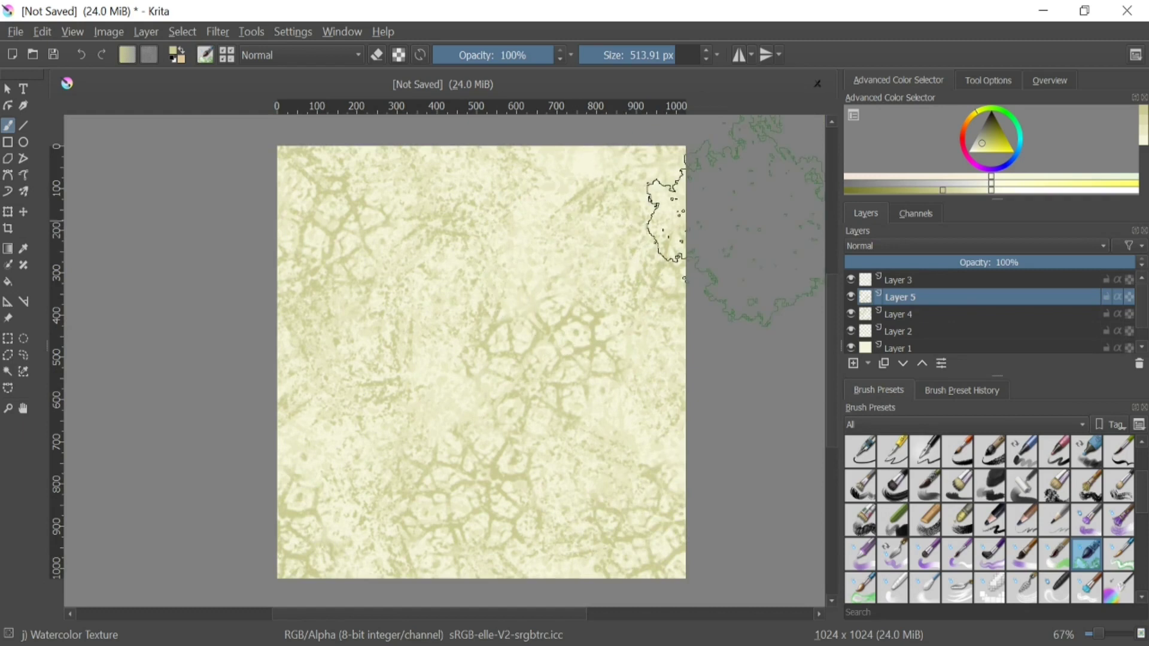
pyautogui.moveTo(742, 222)
pyautogui.mouseDown()
pyautogui.moveTo(694, 223)
pyautogui.moveTo(603, 298)
pyautogui.mouseUp()
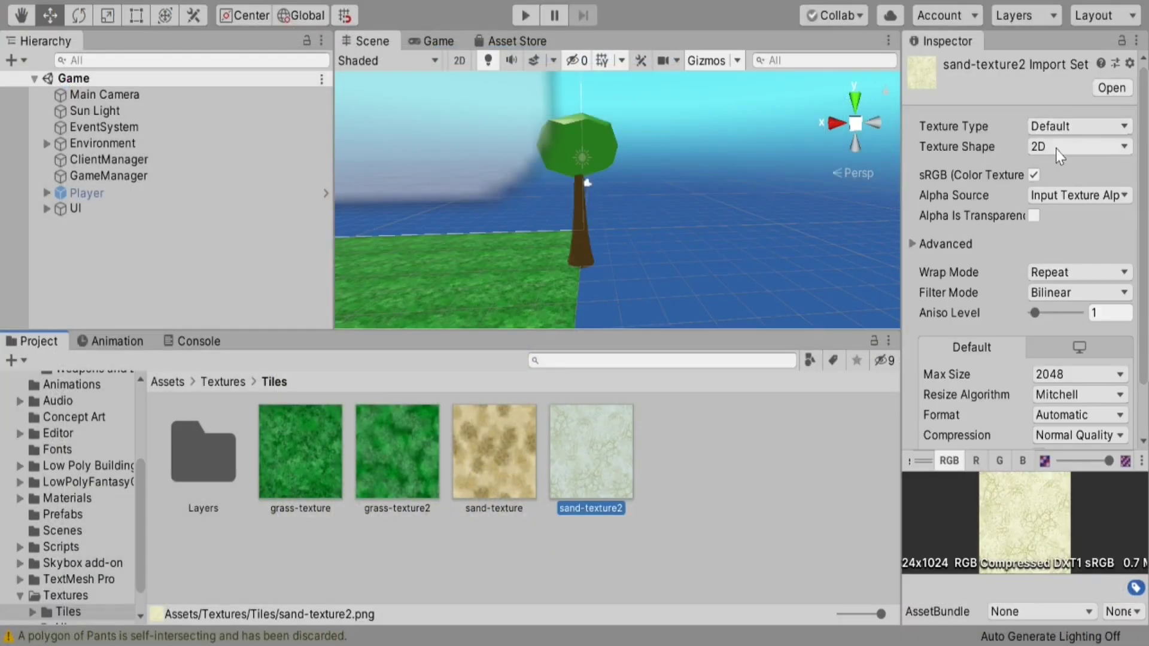
# Step: Switch to Unity, review the sand textures' import settings and assign sand-texture2 as the Diffuse map of the sand-texture terrain layer
pyautogui.click(1050, 315)
pyautogui.scroll(-1, 996, 410)
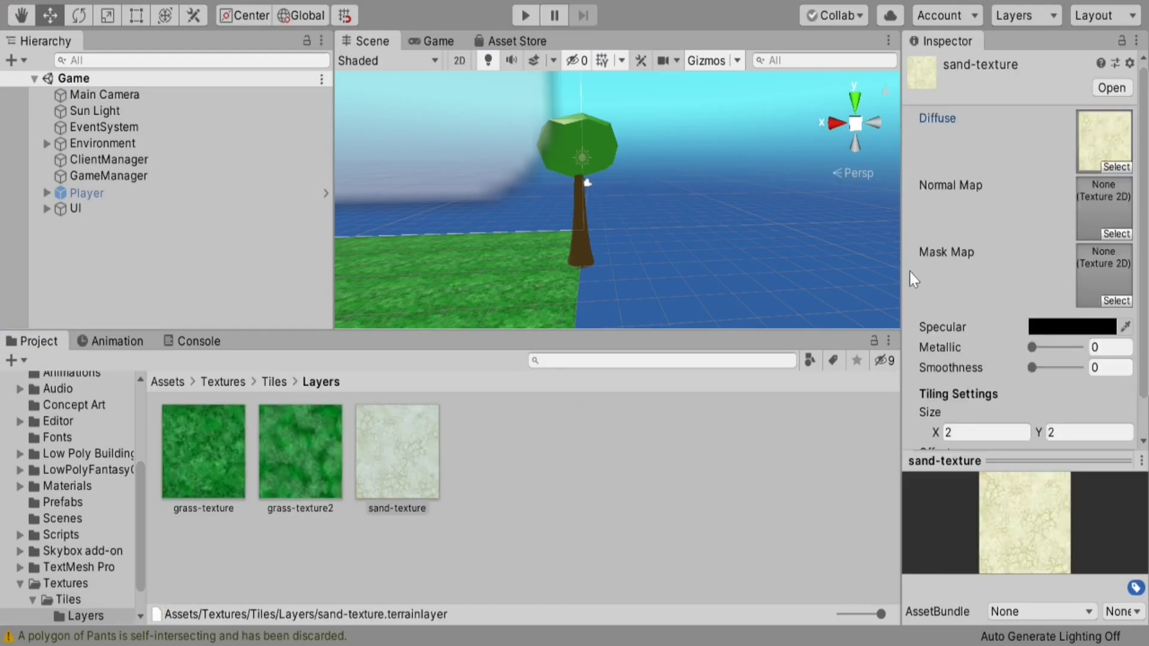
pyautogui.scroll(-3, 456, 251)
pyautogui.moveTo(419, 264); pyautogui.dragTo(623, 246)
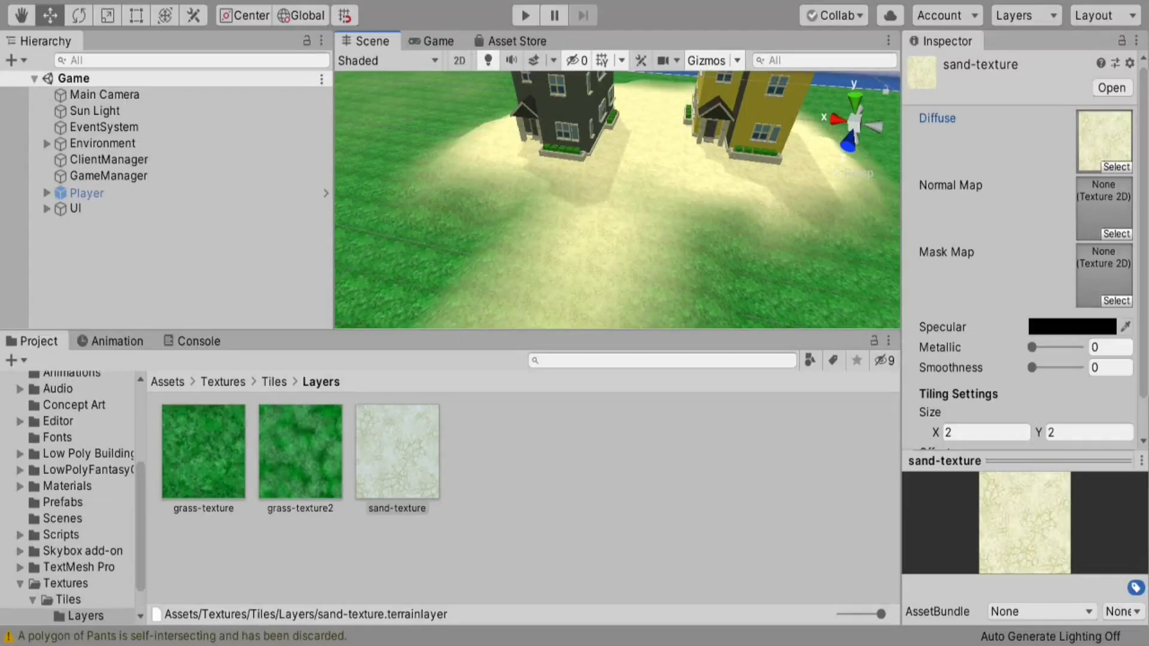
# Step: Select the Terrain object under Environment and switch its terrain tool from Set Height to Paint Texture
pyautogui.click(46, 143)
pyautogui.click(100, 160)
pyautogui.click(995, 243)
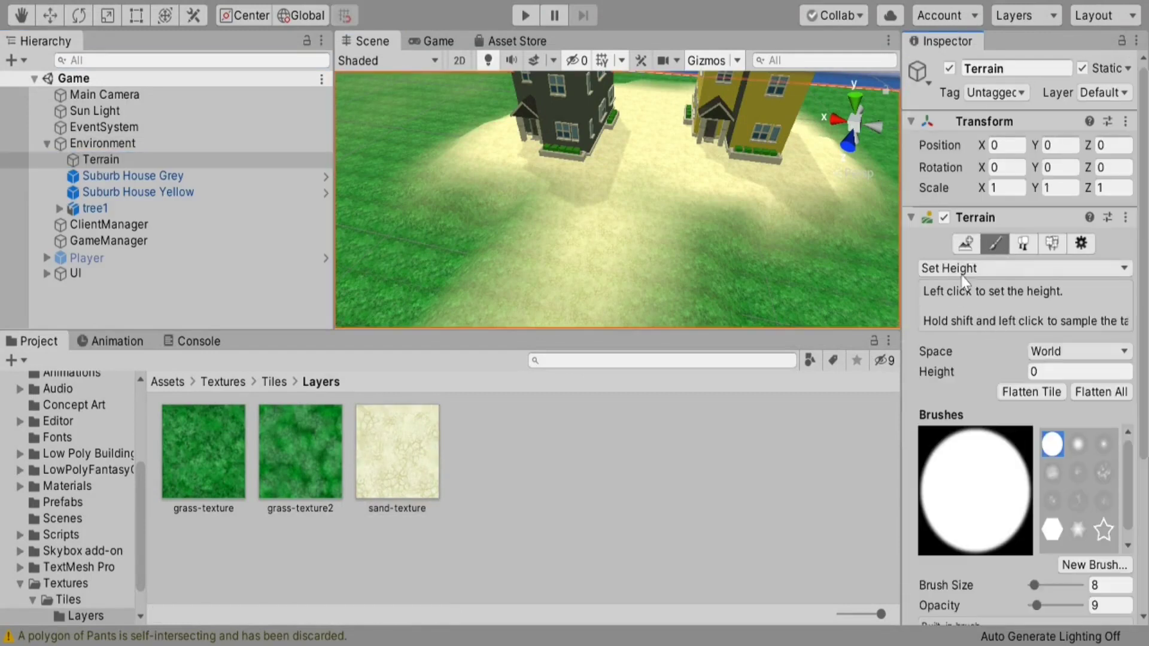
pyautogui.click(961, 272)
pyautogui.click(962, 304)
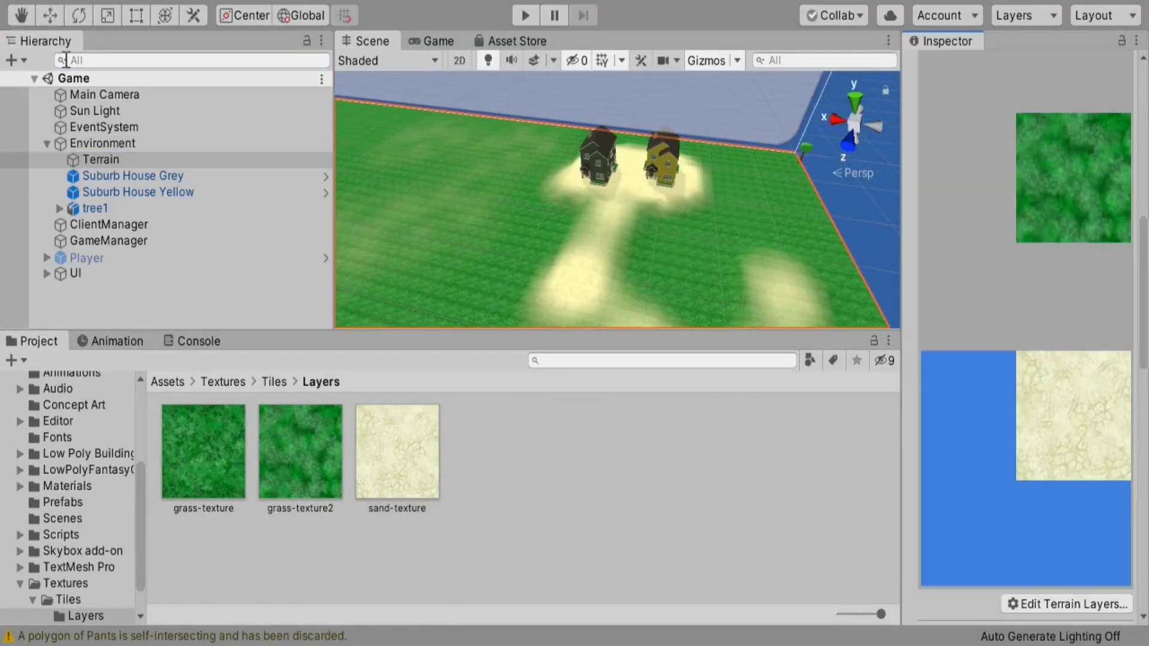
# Step: Paint the sand-texture layer over the whole terrain around the houses, raising the brush size to 36 and opacity to 33
pyautogui.moveTo(566, 221)
pyautogui.mouseDown()
pyautogui.moveTo(539, 210)
pyautogui.moveTo(649, 221)
pyautogui.moveTo(554, 177)
pyautogui.moveTo(698, 230)
pyautogui.mouseUp()
pyautogui.moveTo(541, 127); pyautogui.dragTo(473, 198)
pyautogui.scroll(-5, 1050, 321)
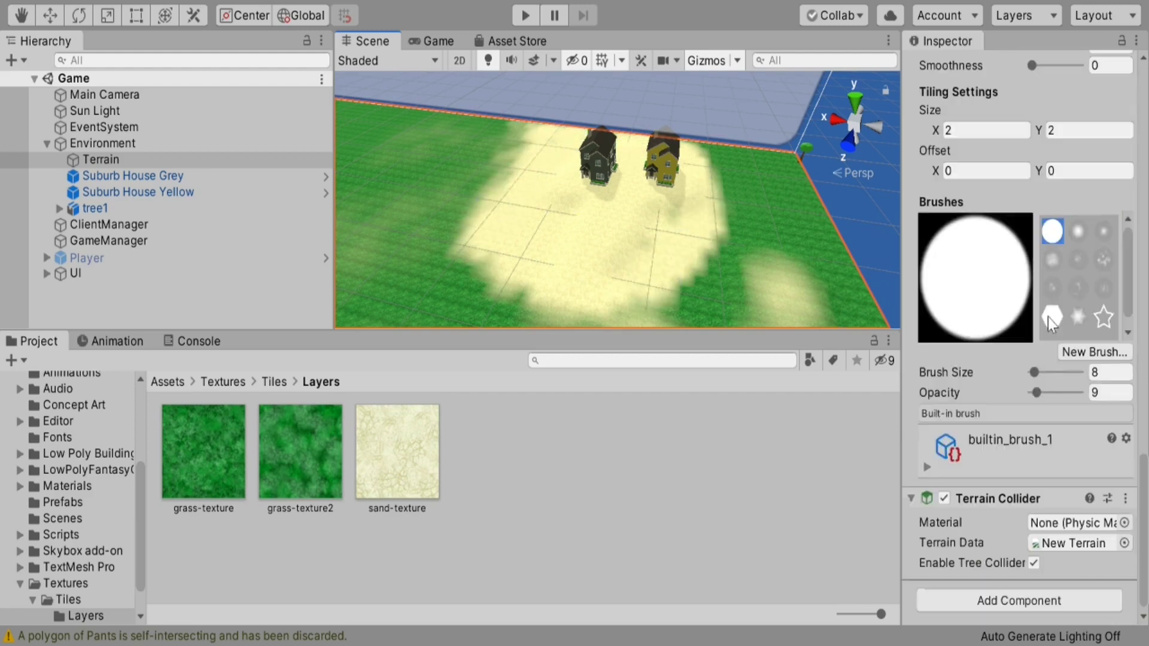
pyautogui.moveTo(731, 233); pyautogui.dragTo(695, 272)
pyautogui.click(1039, 372)
pyautogui.moveTo(790, 243)
pyautogui.mouseDown()
pyautogui.moveTo(755, 217)
pyautogui.moveTo(395, 202)
pyautogui.moveTo(336, 94)
pyautogui.moveTo(653, 184)
pyautogui.mouseUp()
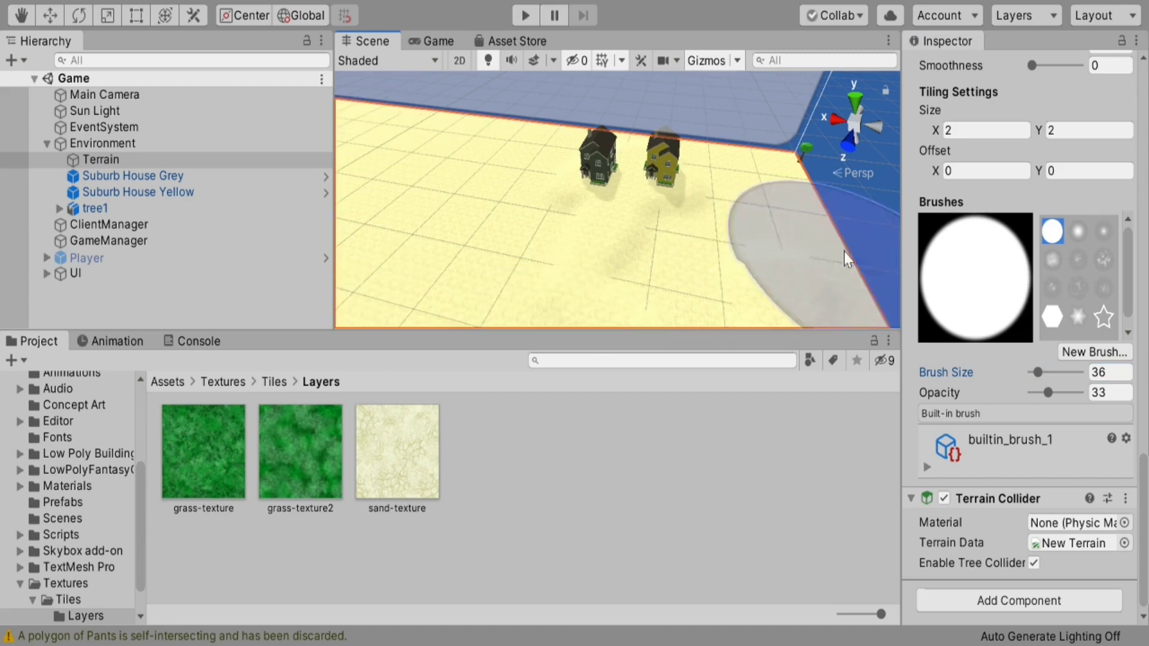